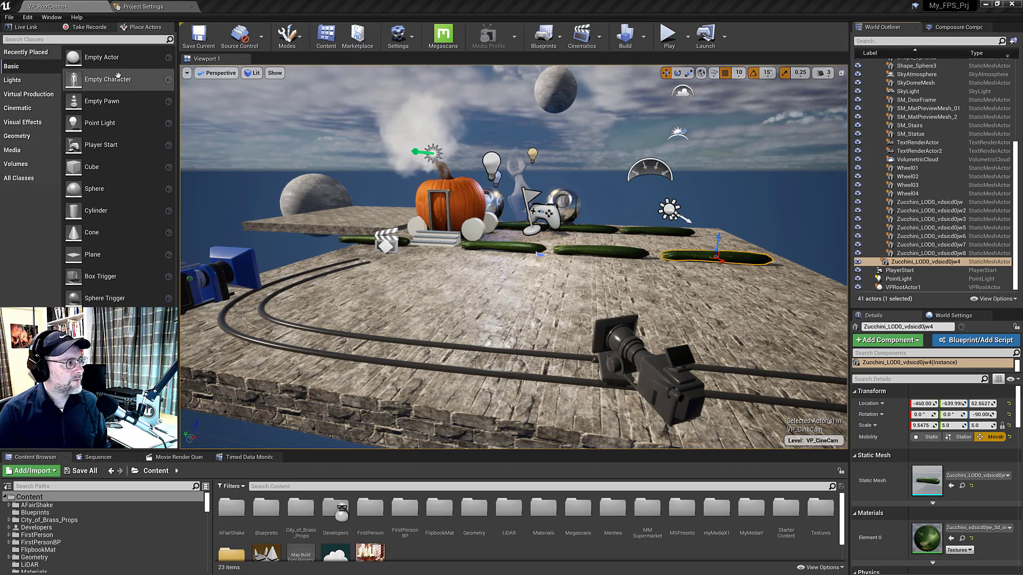
# Open the Levels panel from Window, cancel a trial New Level, and open the Levels dropdown.
pyautogui.click(56, 18)
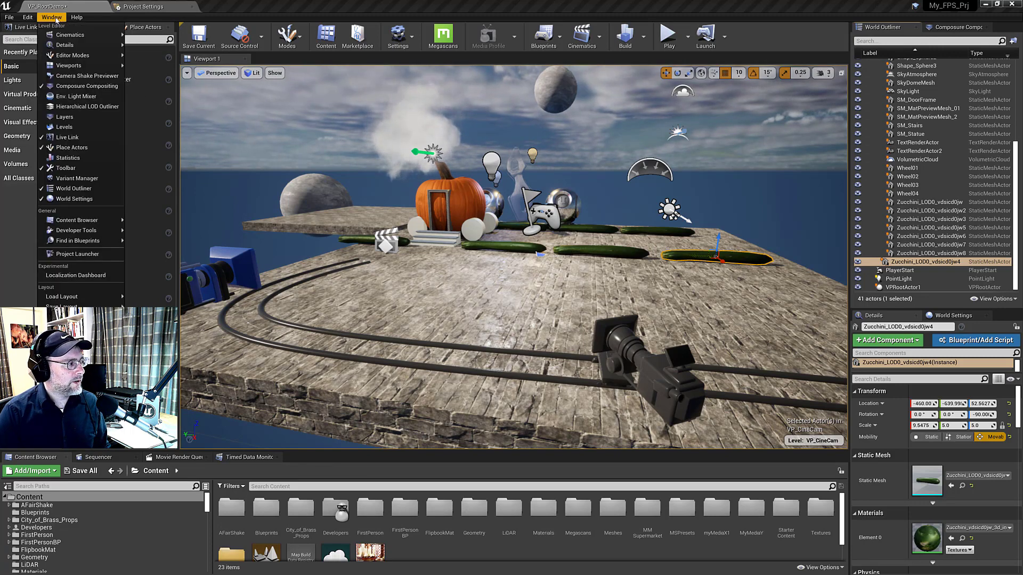
pyautogui.click(62, 127)
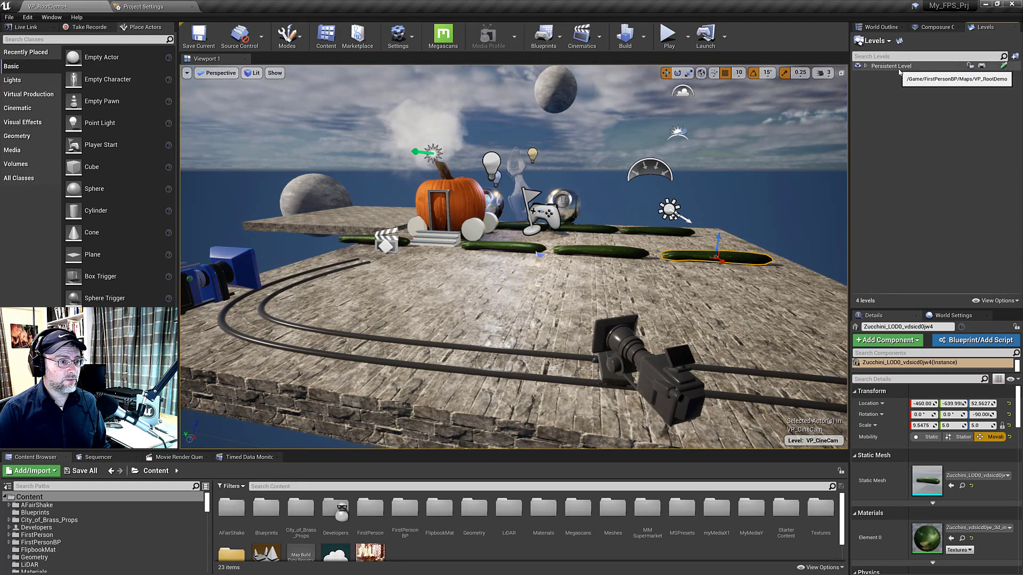
pyautogui.click(9, 20)
pyautogui.click(32, 33)
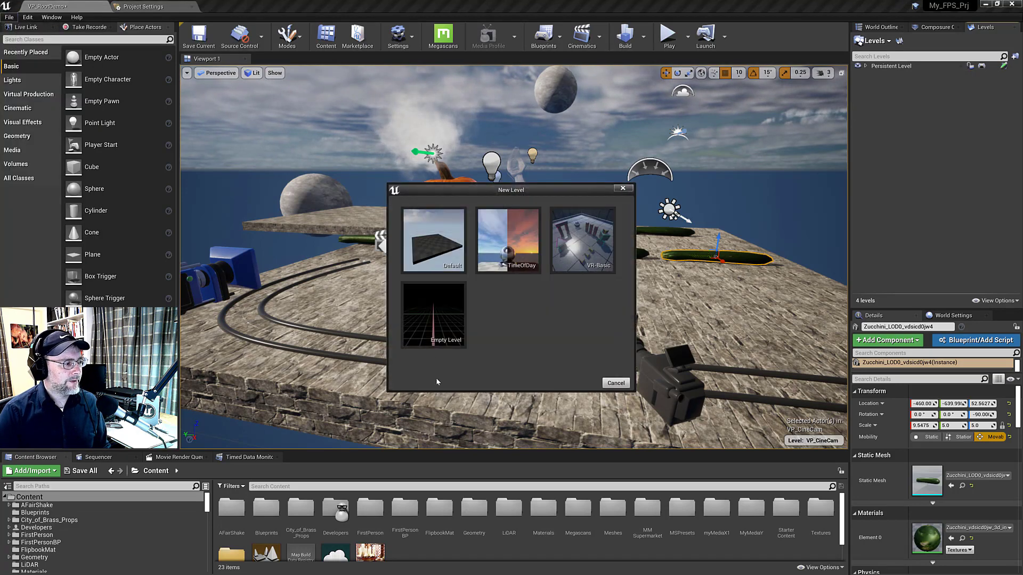
pyautogui.click(623, 189)
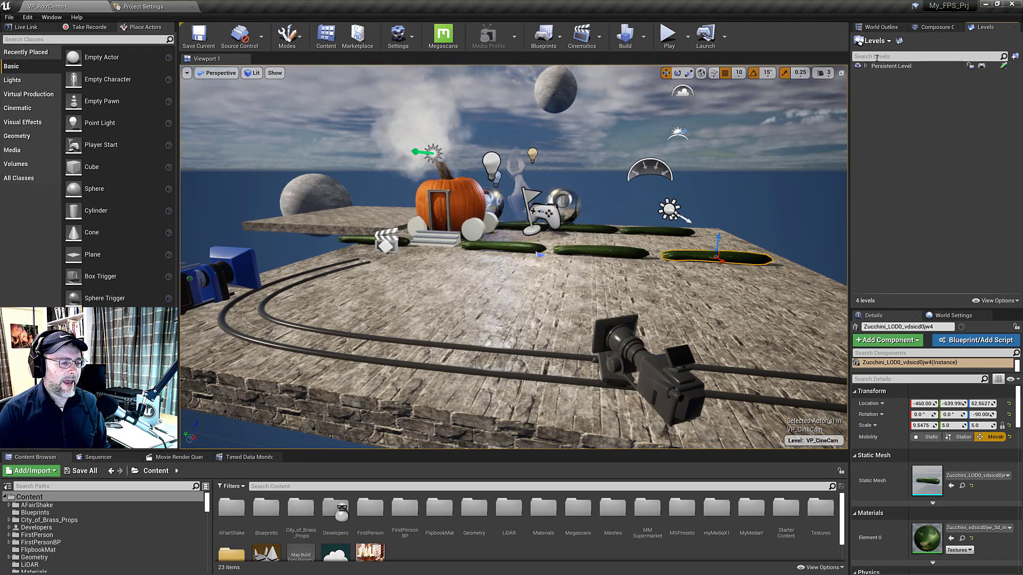
pyautogui.click(888, 42)
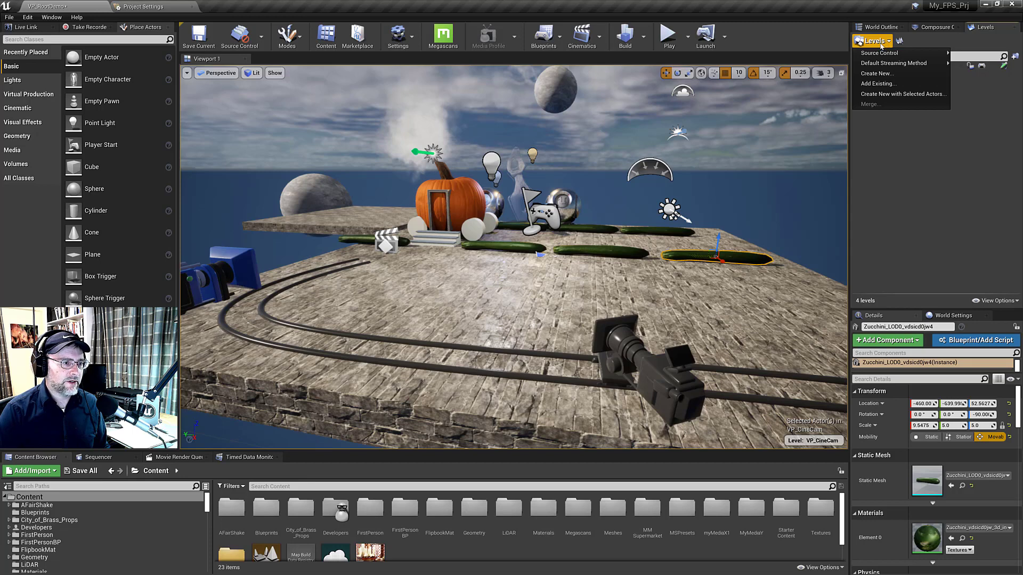
# Add the existing LiDAR, VP_Art and VP_CineCam levels and expand Persistent Level to list them.
pyautogui.click(900, 84)
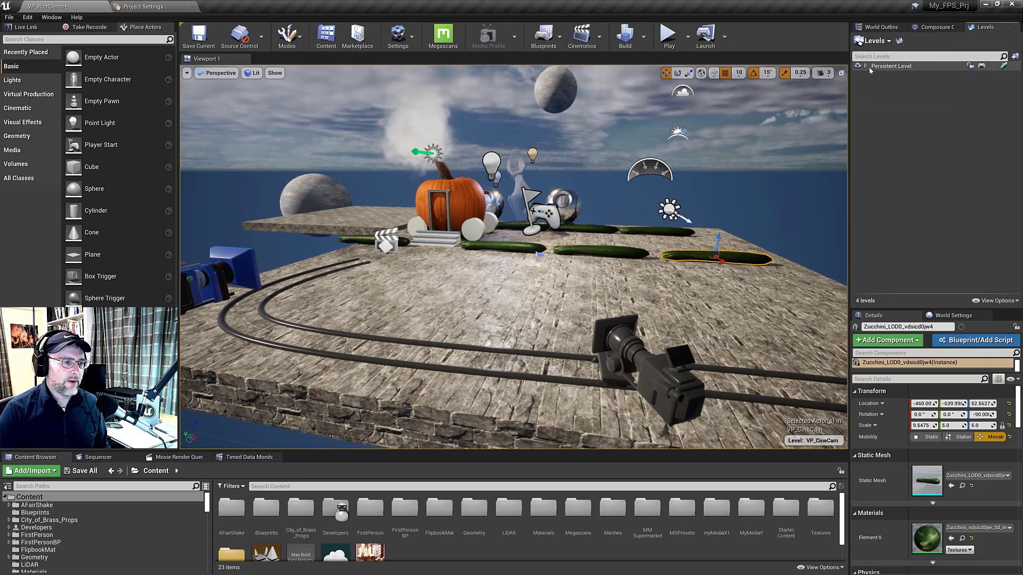
pyautogui.click(867, 66)
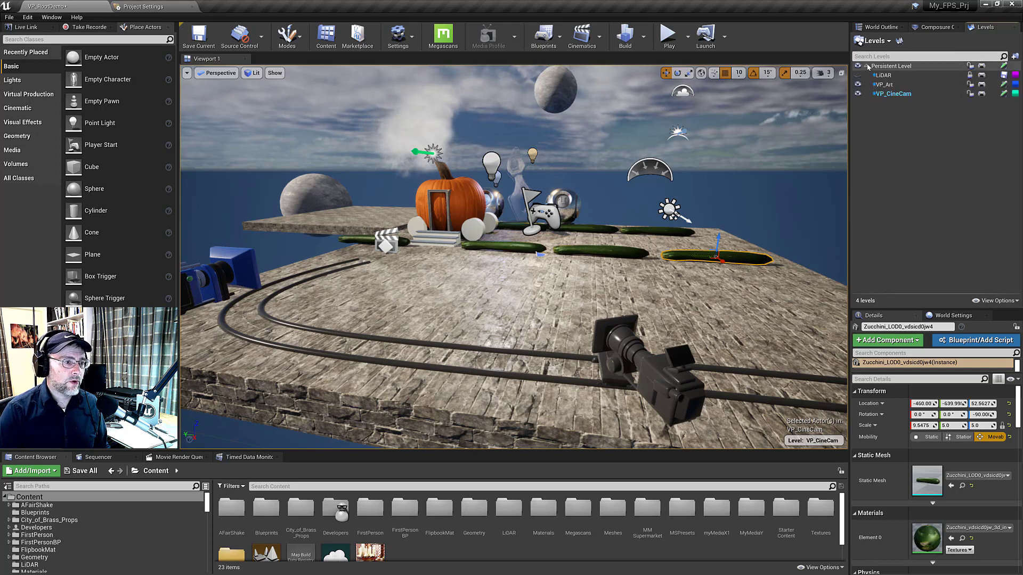
pyautogui.click(874, 40)
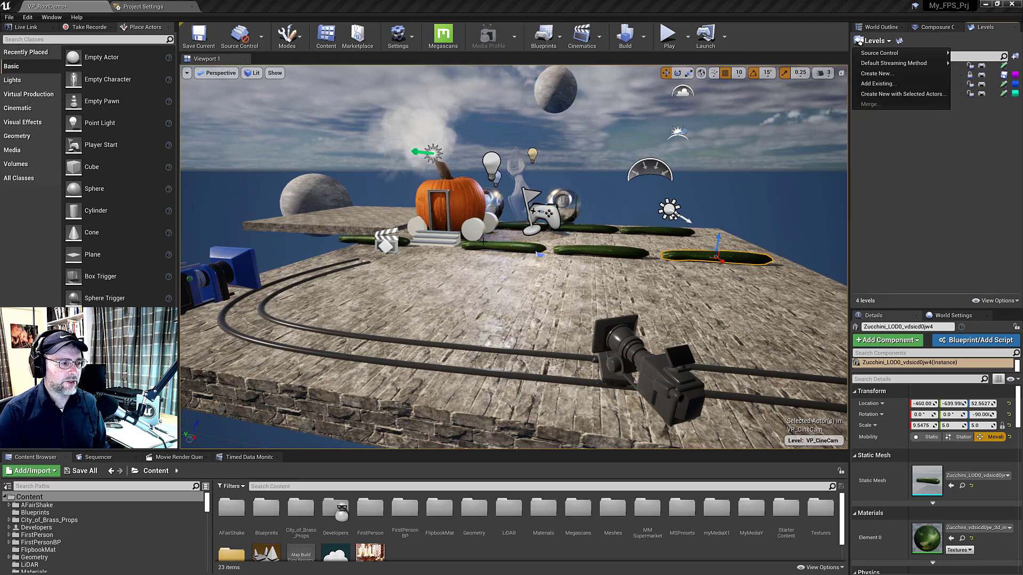
pyautogui.click(921, 230)
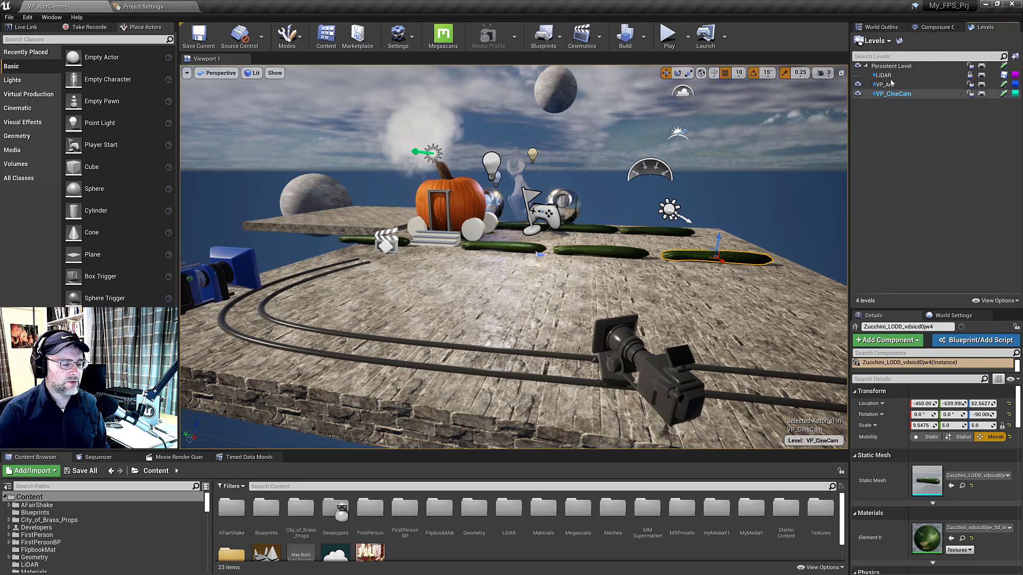
pyautogui.click(882, 110)
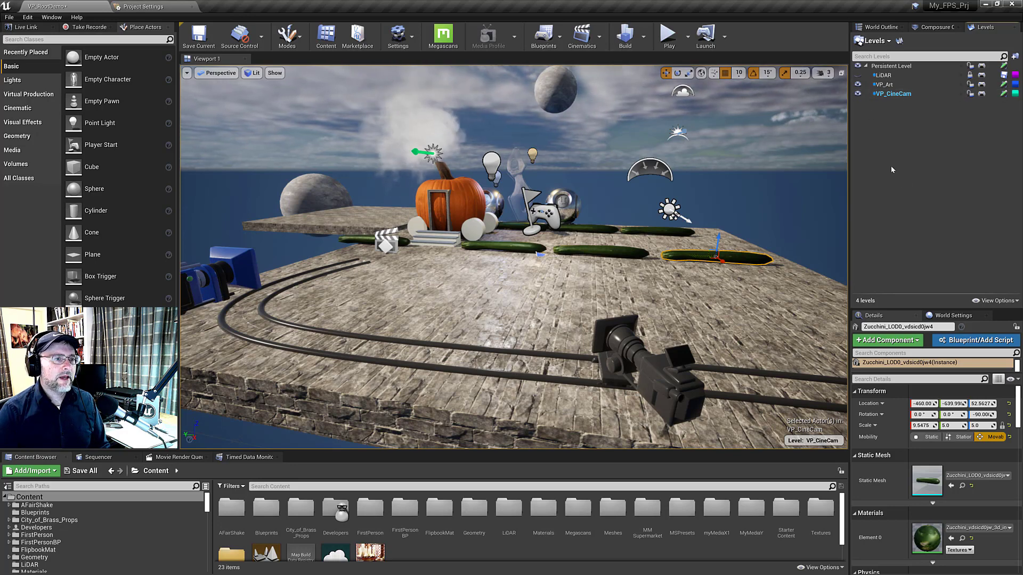
# Make the LiDAR level visible, select it, and fly down the scanned corridor.
pyautogui.click(857, 75)
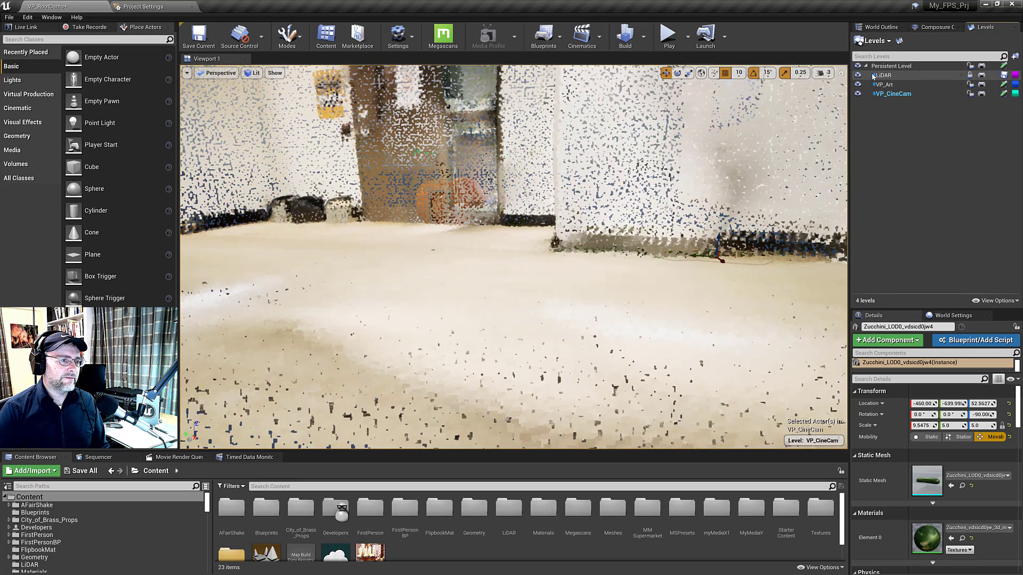
pyautogui.click(881, 75)
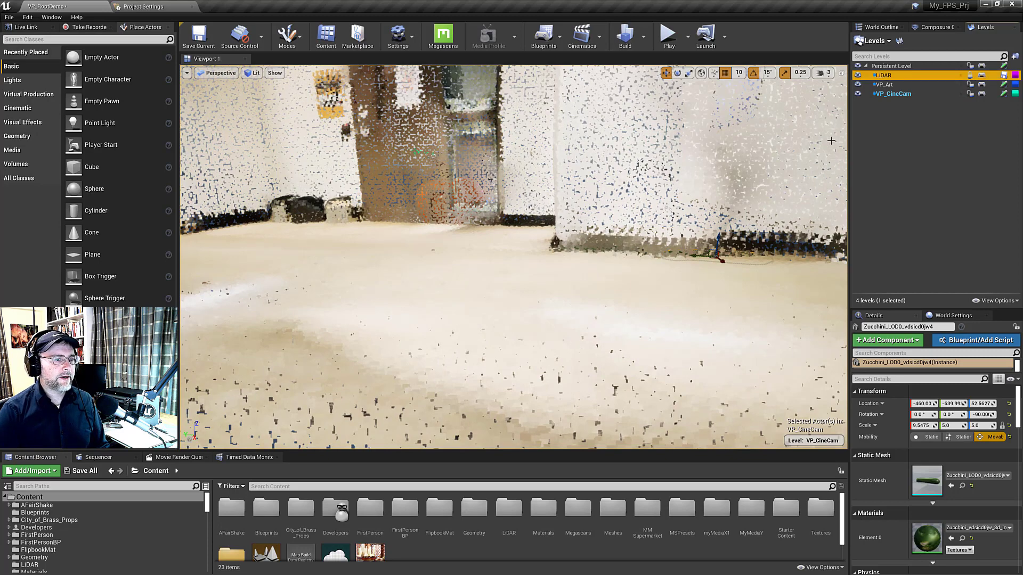
pyautogui.moveTo(612, 176); pyautogui.dragTo(528, 155, button='right')
pyautogui.moveTo(708, 210); pyautogui.dragTo(605, 247, button='right')
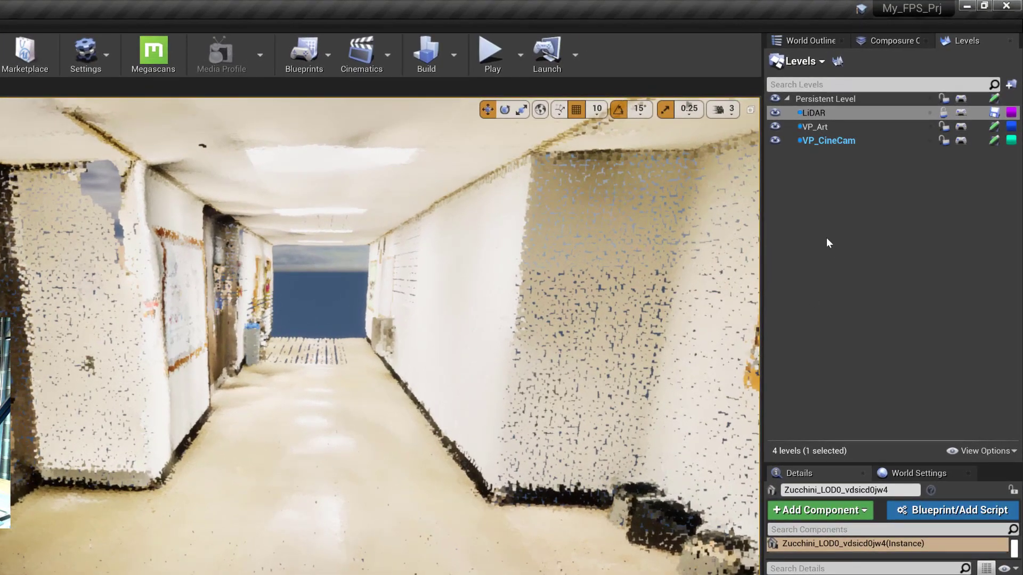
# Lock the LiDAR level and hide its point cloud, returning to the pumpkin platform.
pyautogui.click(942, 113)
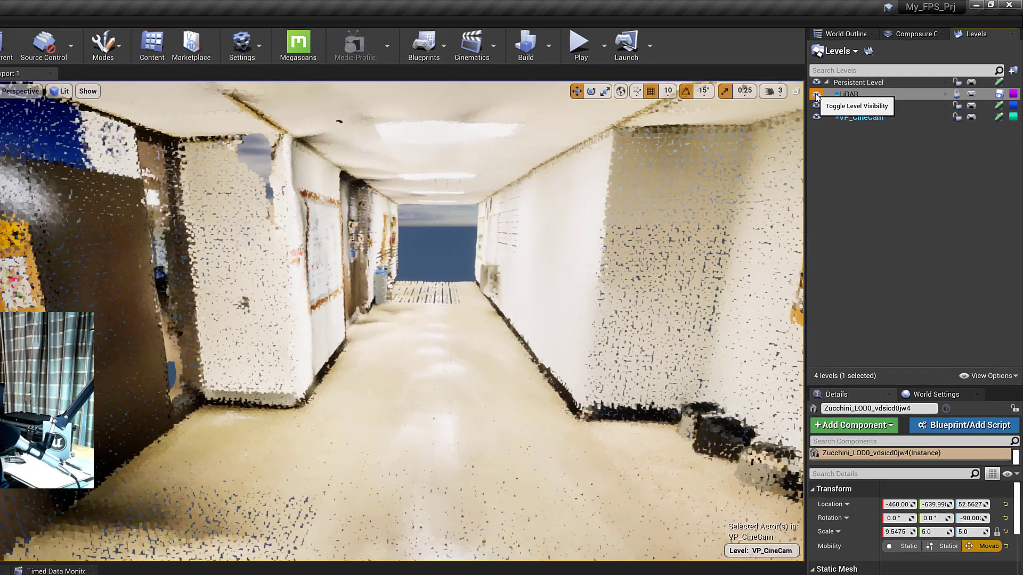
pyautogui.click(817, 96)
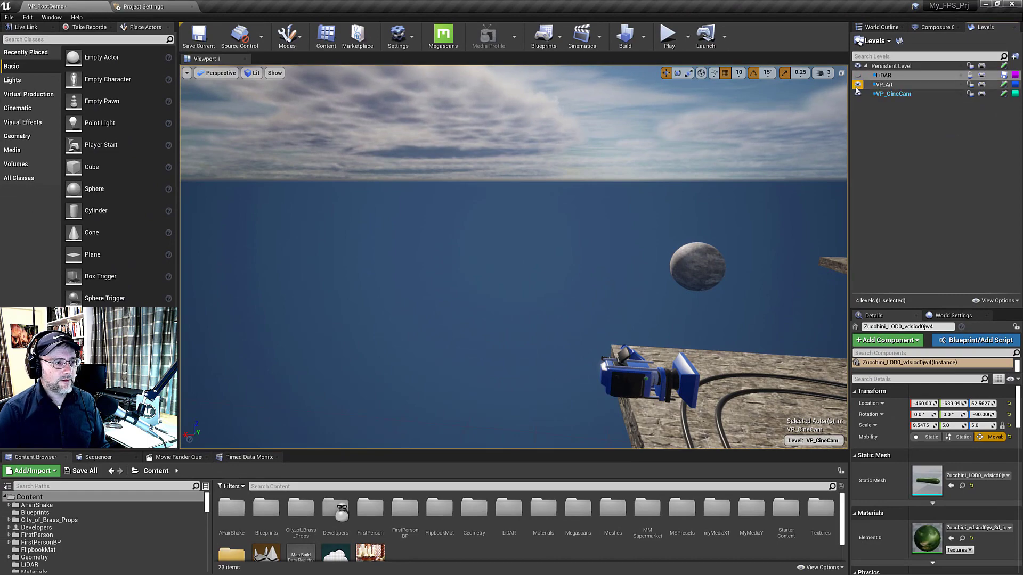
pyautogui.moveTo(578, 244); pyautogui.dragTo(719, 254, button='right')
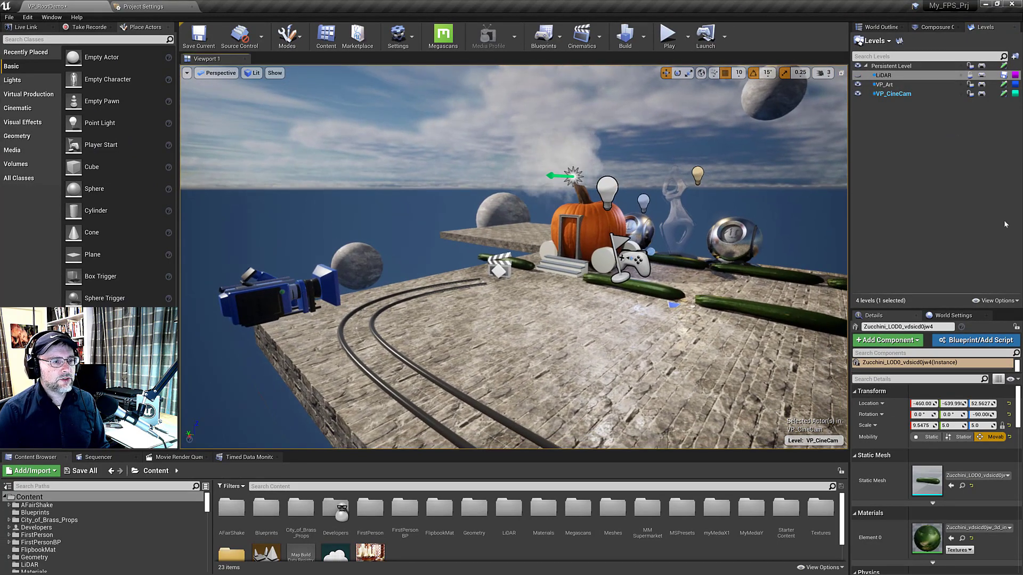
# Make VP_CineCam current and filter the World Outliner to Only in Current Level actors.
pyautogui.click(895, 94)
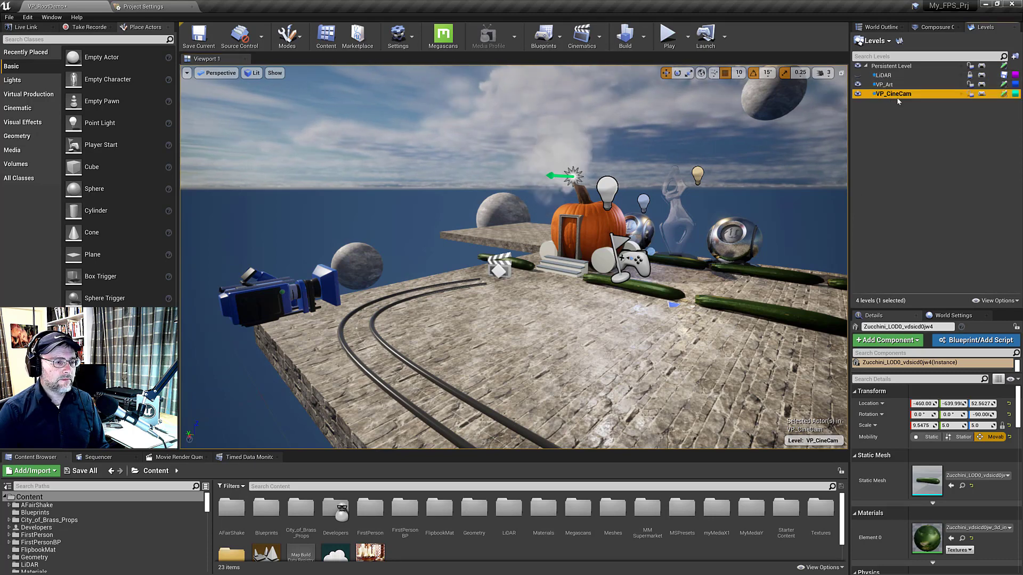
pyautogui.click(874, 27)
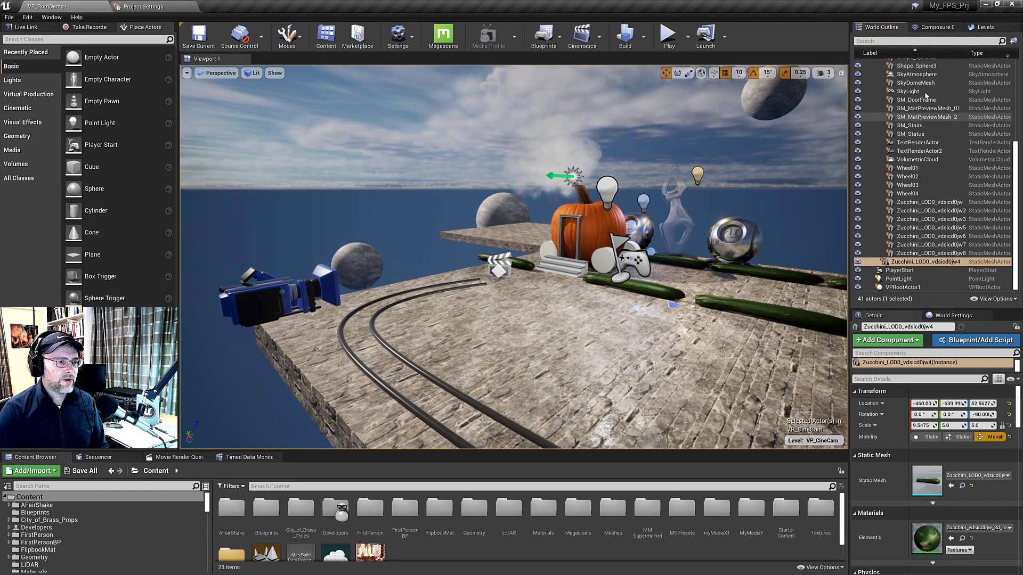
pyautogui.click(973, 302)
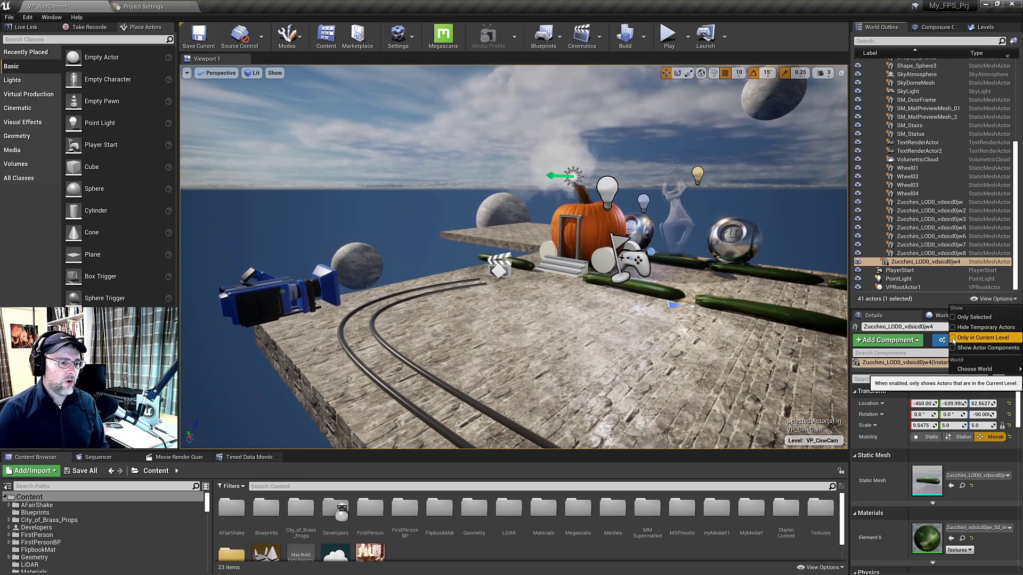
pyautogui.click(953, 338)
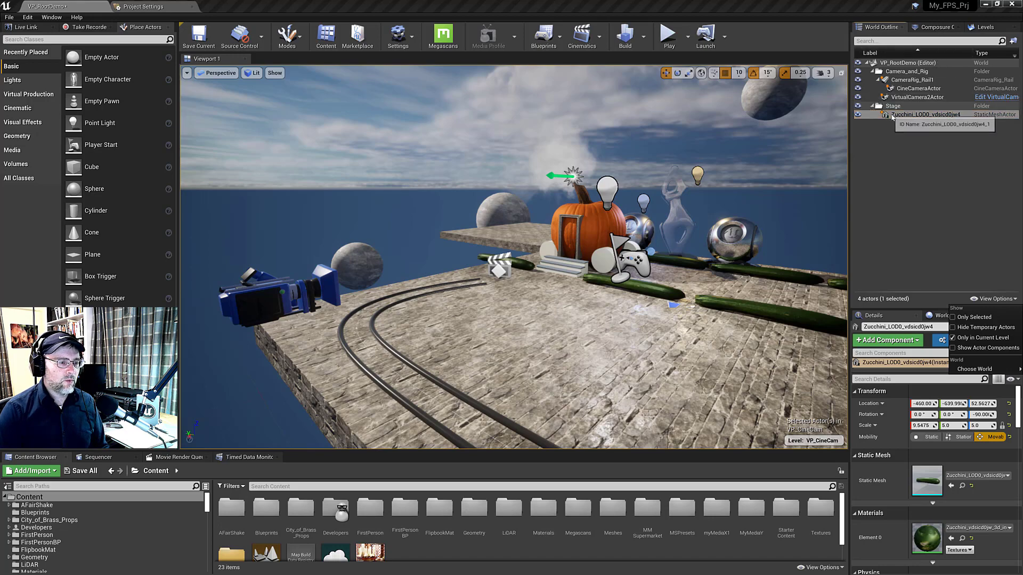
pyautogui.moveTo(668, 209); pyautogui.dragTo(756, 209, button='right')
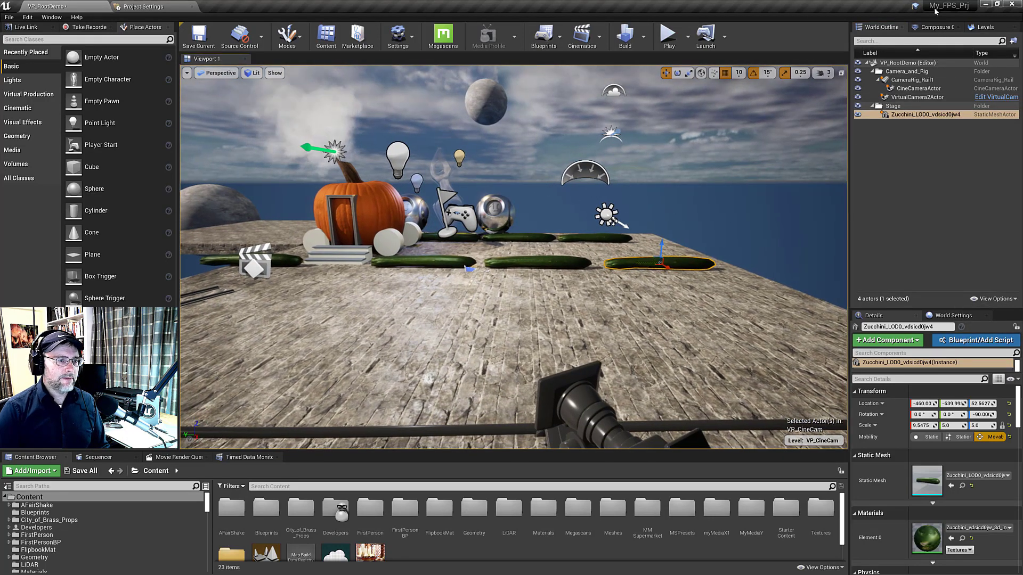
# Back in the Levels list, make VP_CineCam the current level.
pyautogui.click(984, 27)
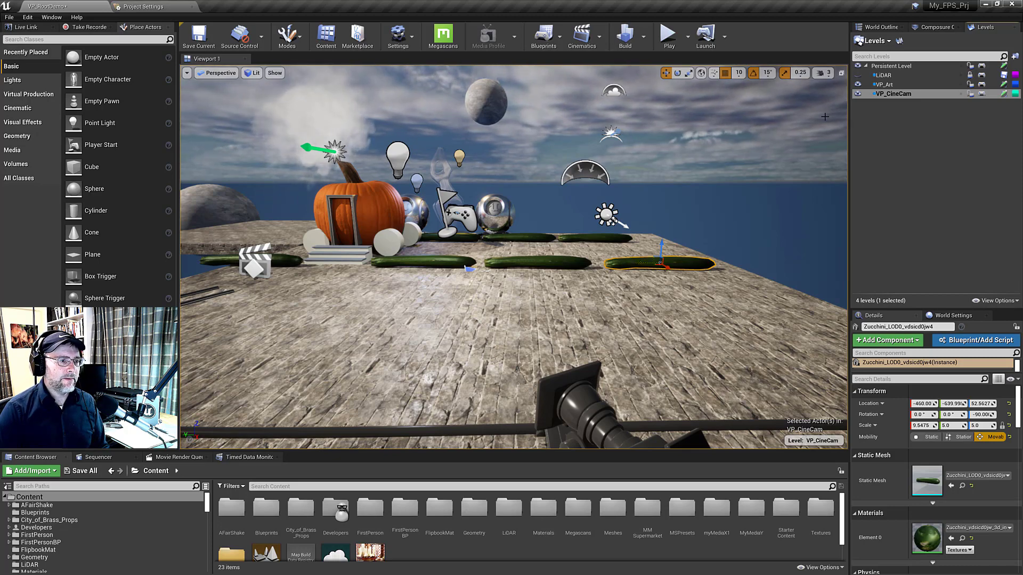
pyautogui.keyDown('ctrl'); pyautogui.click(891, 94); pyautogui.keyUp('ctrl')
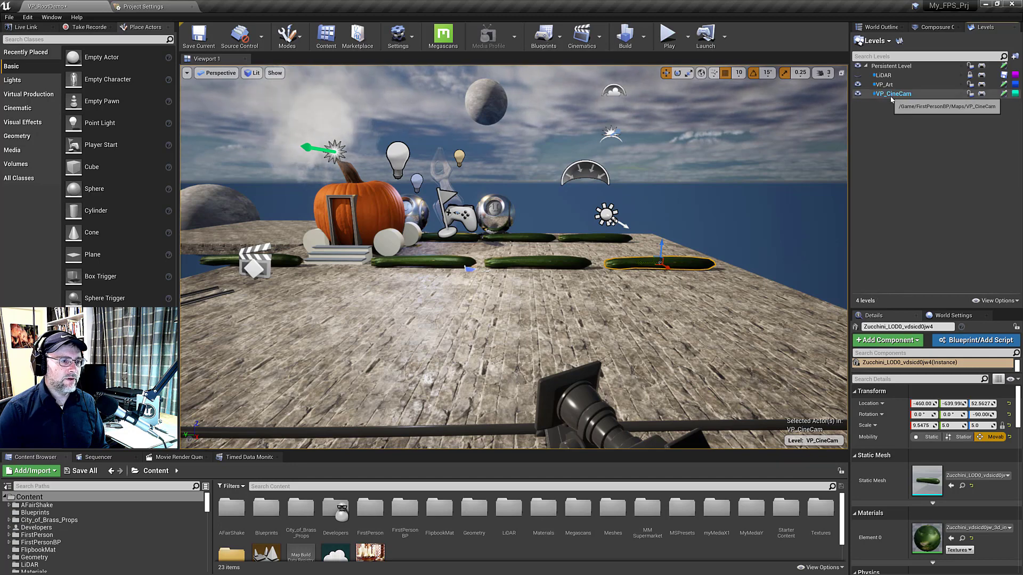
pyautogui.click(891, 95)
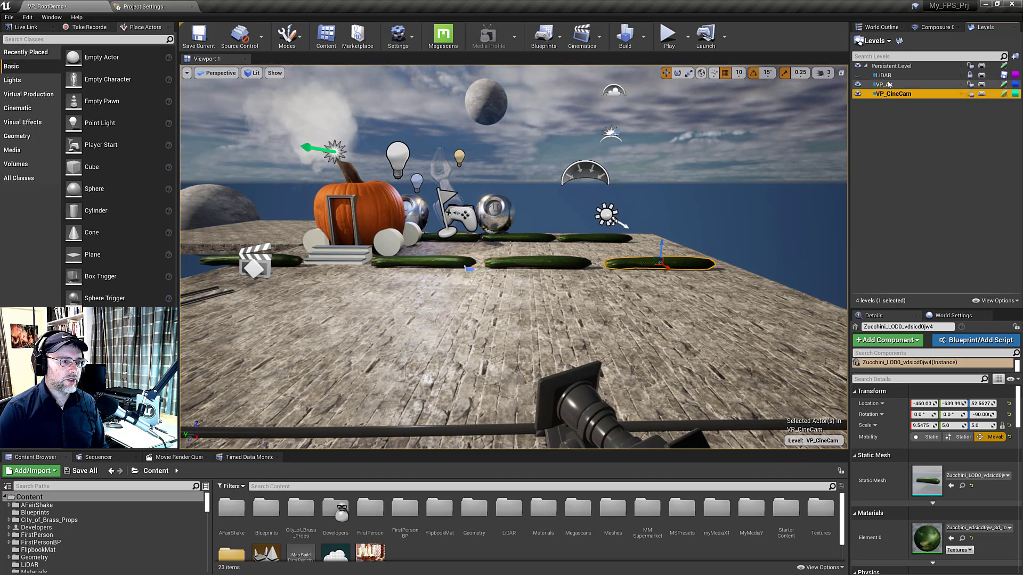
pyautogui.doubleClick(888, 83)
pyautogui.click(868, 142)
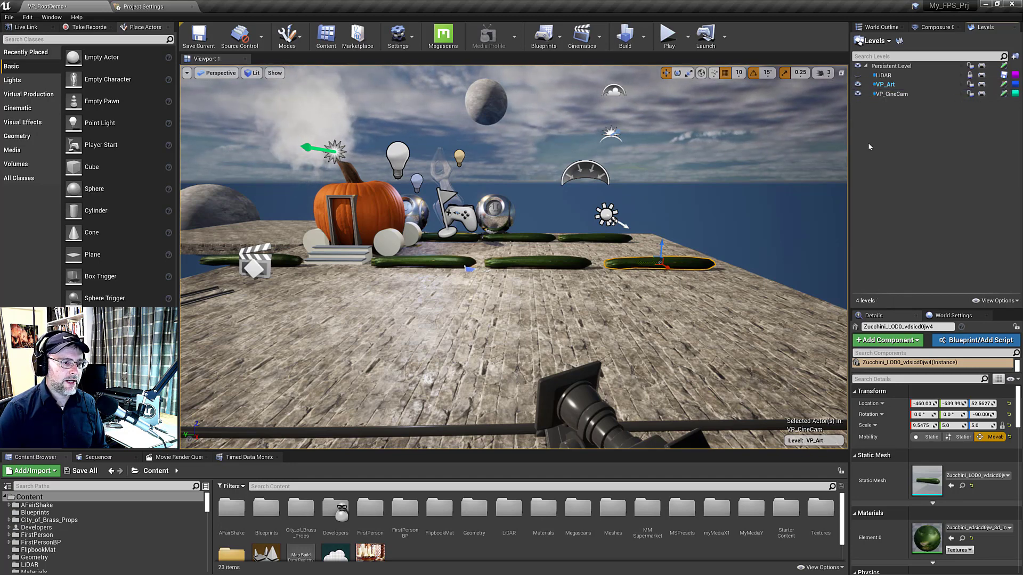
pyautogui.doubleClick(886, 94)
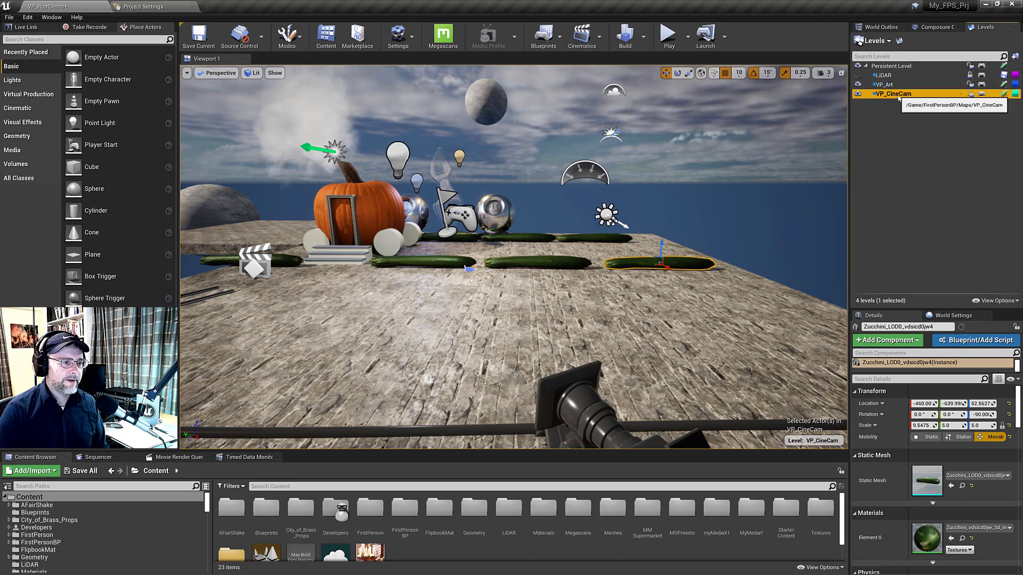
# Hide and re-show VP_CineCam, then select the right-hand zucchini on the stage.
pyautogui.click(858, 94)
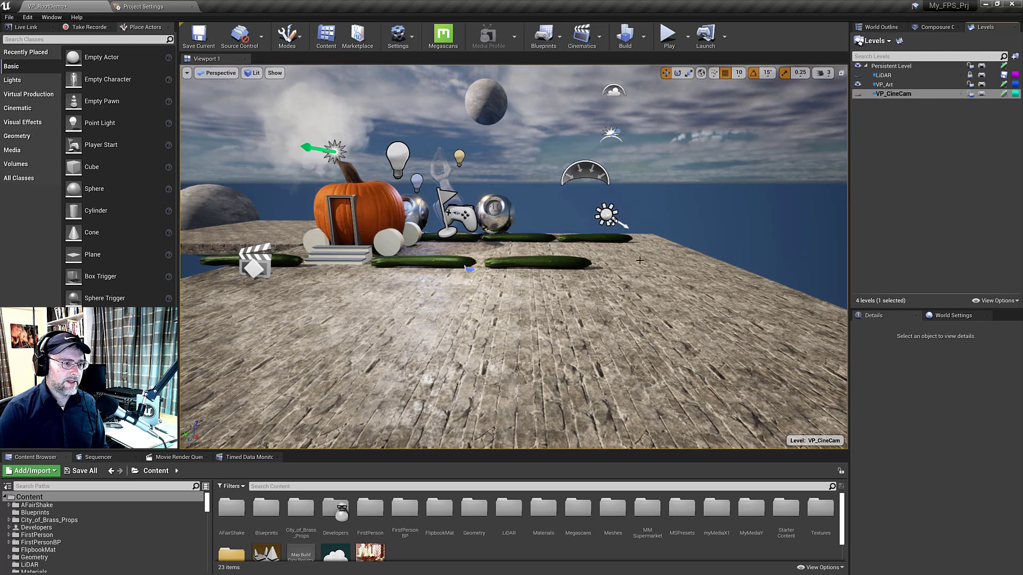
pyautogui.click(857, 93)
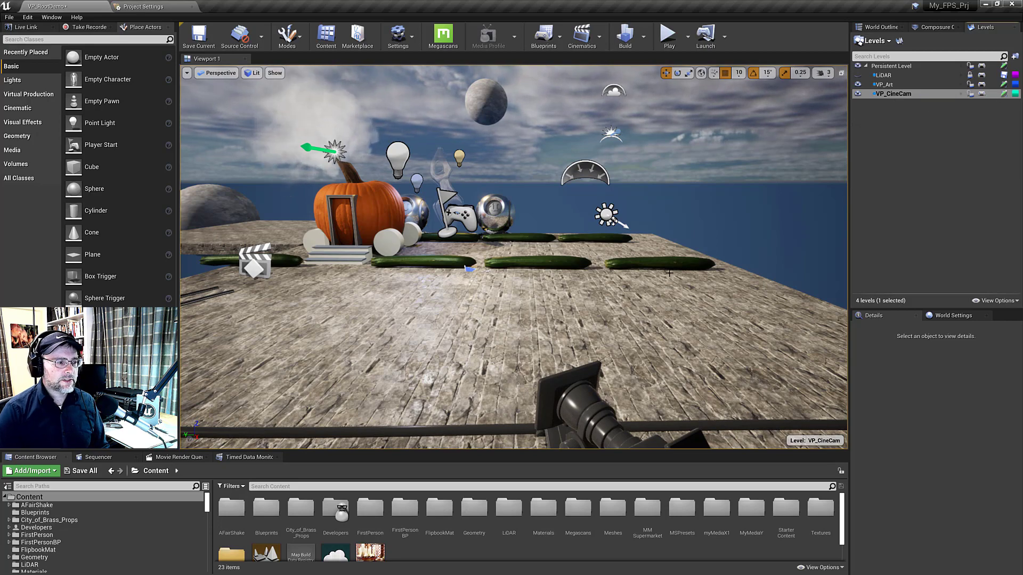
pyautogui.click(645, 262)
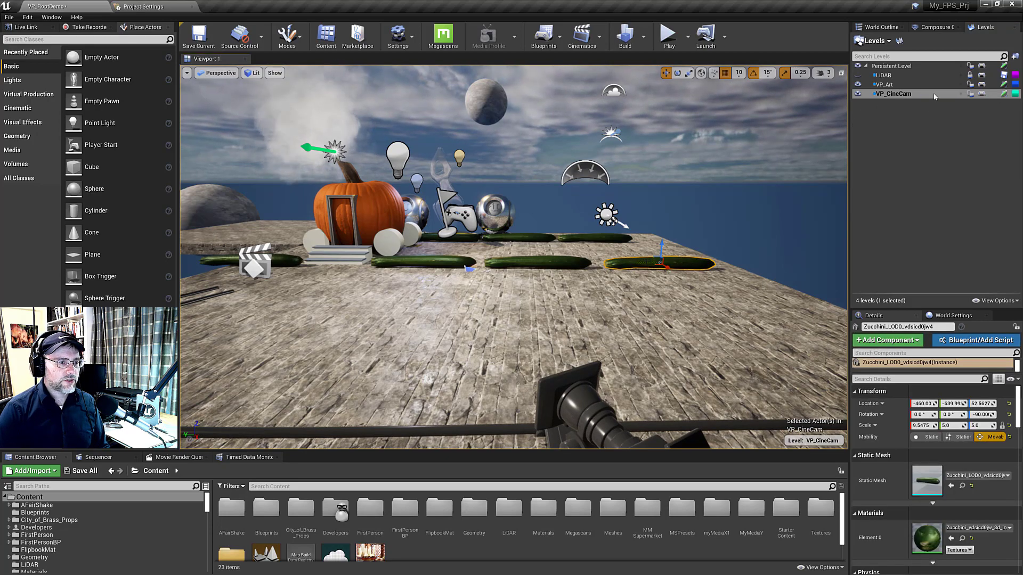
# Make VP_Art current and move the selected zucchini into VP_Art.
pyautogui.doubleClick(901, 85)
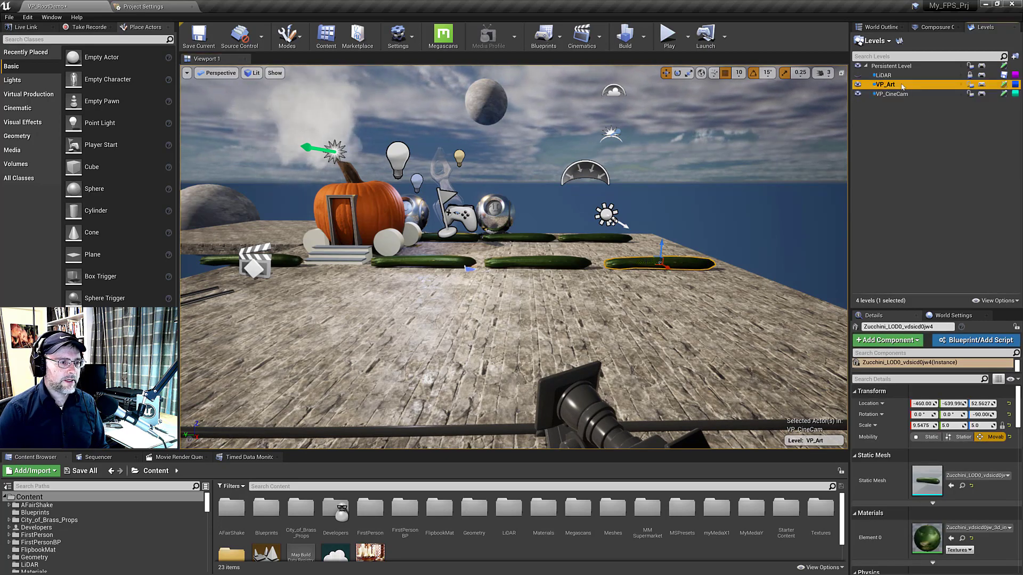
pyautogui.rightClick(894, 86)
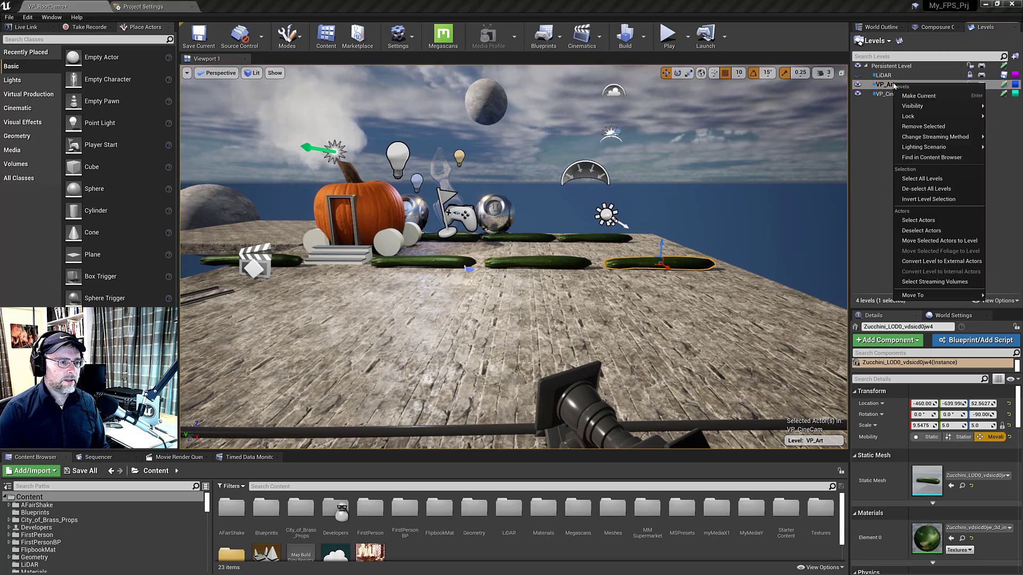
pyautogui.click(927, 242)
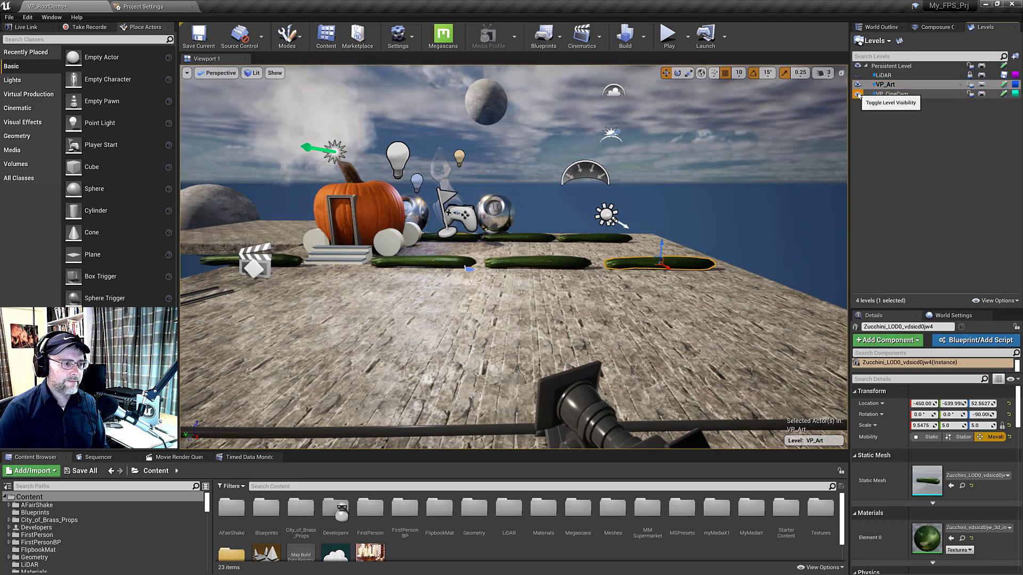
# Toggle VP_CineCam's visibility to confirm the move, then return to the World Outliner.
pyautogui.click(857, 93)
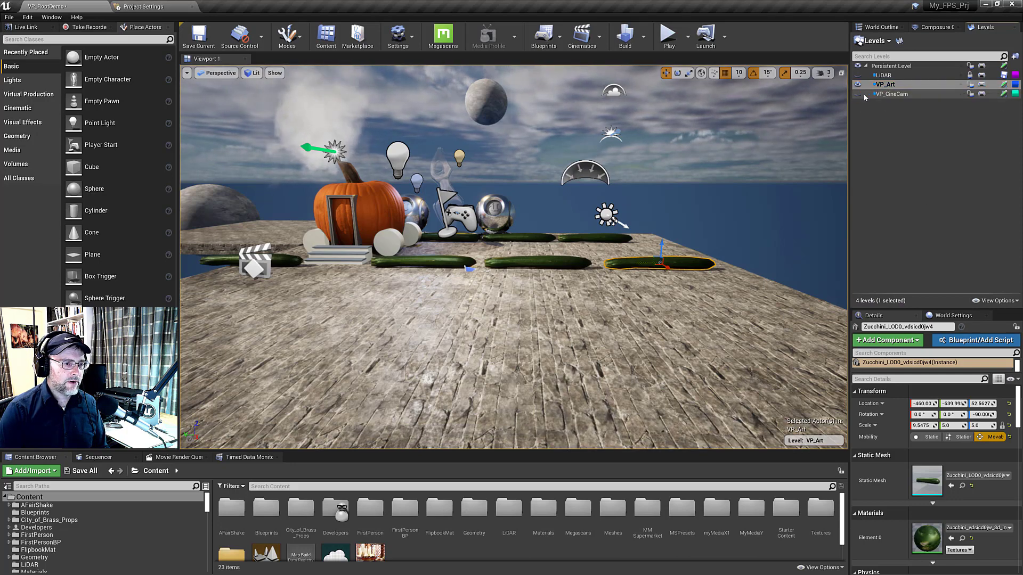
pyautogui.click(859, 94)
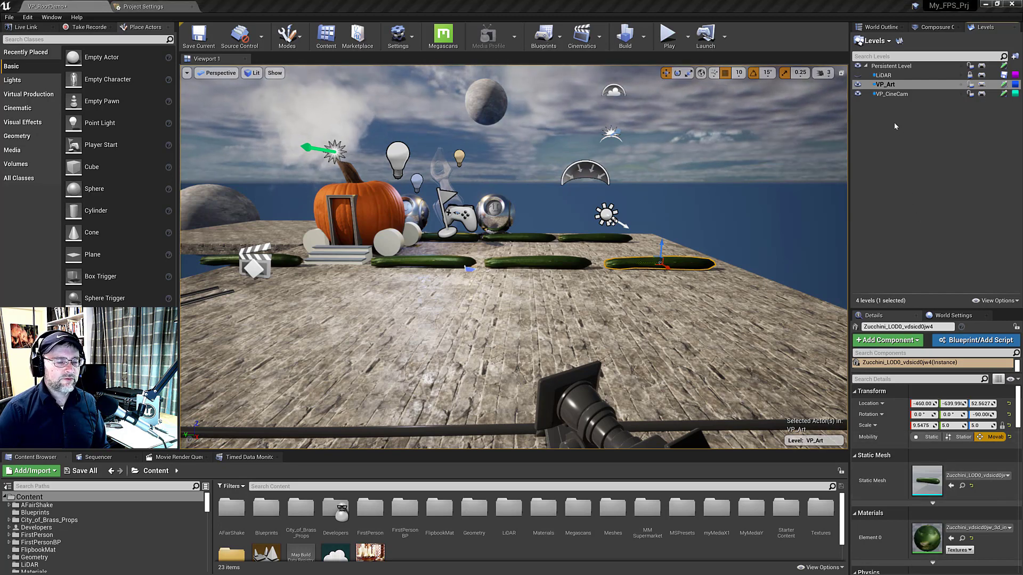
pyautogui.click(894, 94)
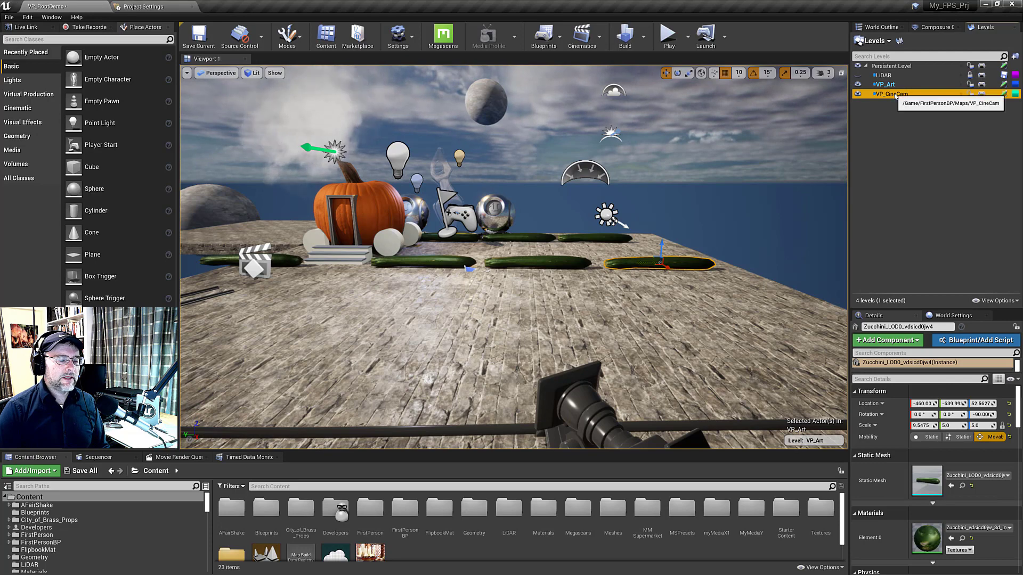
pyautogui.click(885, 85)
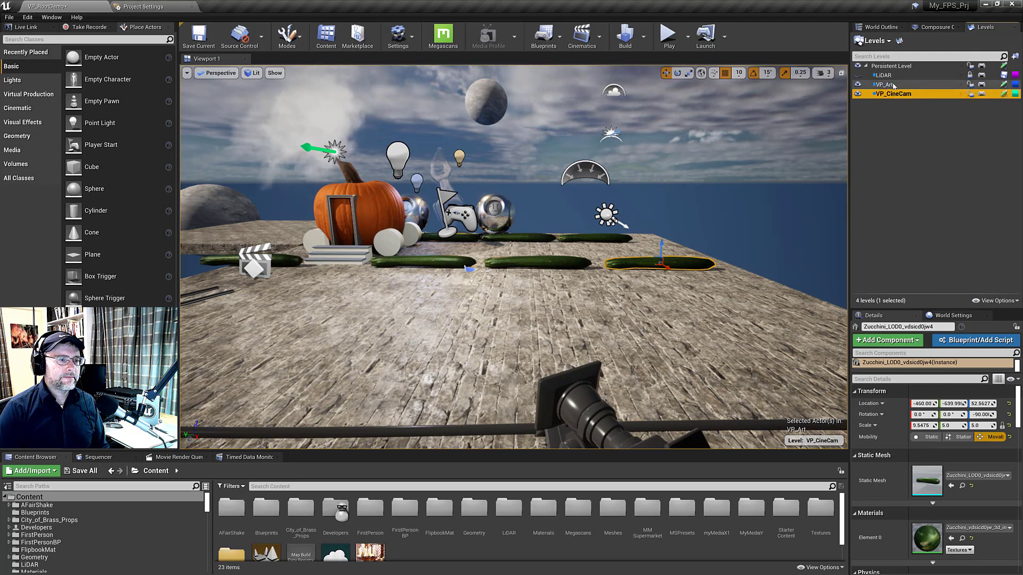
pyautogui.click(881, 27)
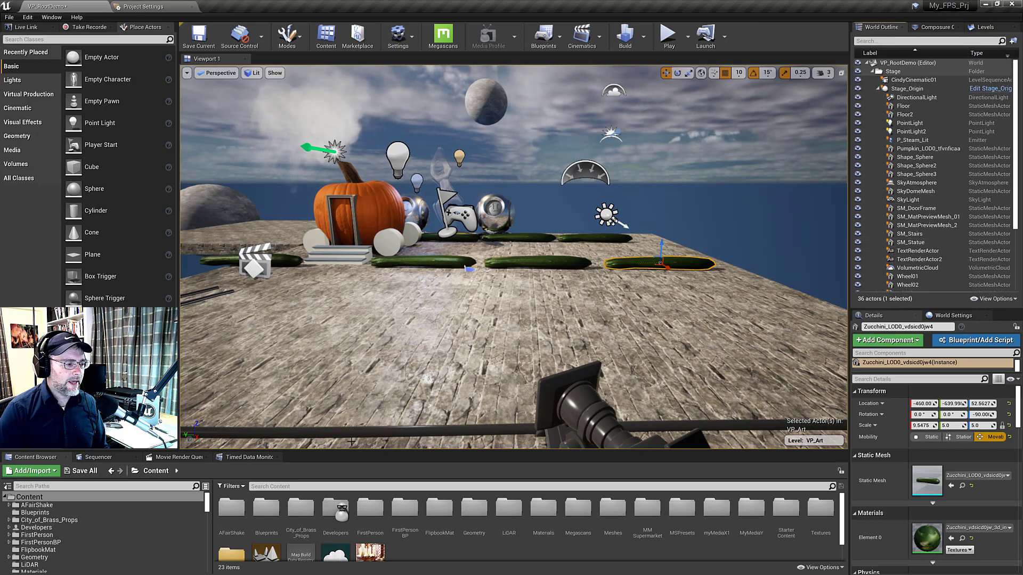
# Enlarge the Content Browser and start, then cancel, a new Blueprint class.
pyautogui.moveTo(397, 433); pyautogui.dragTo(400, 392)
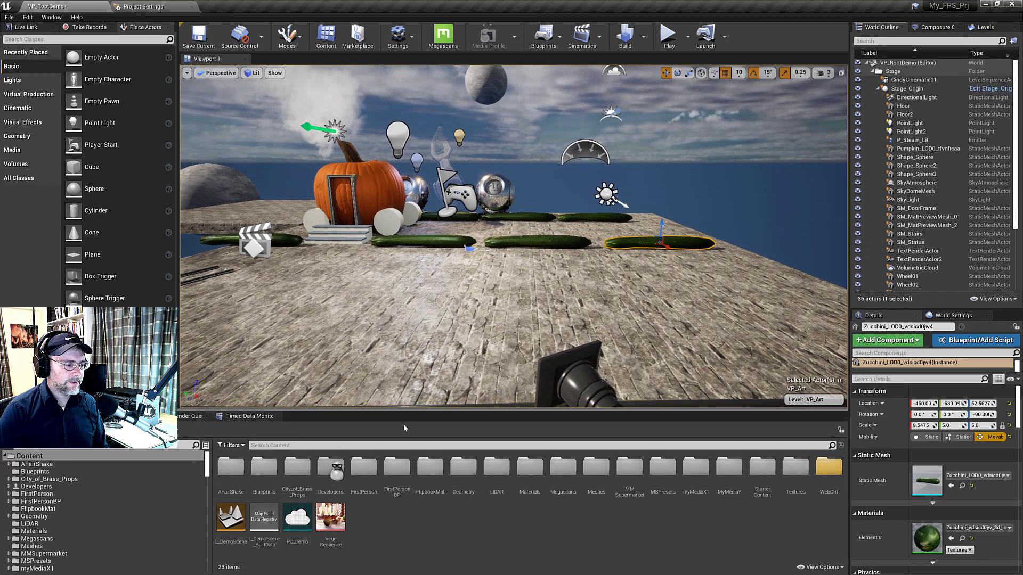
pyautogui.rightClick(381, 513)
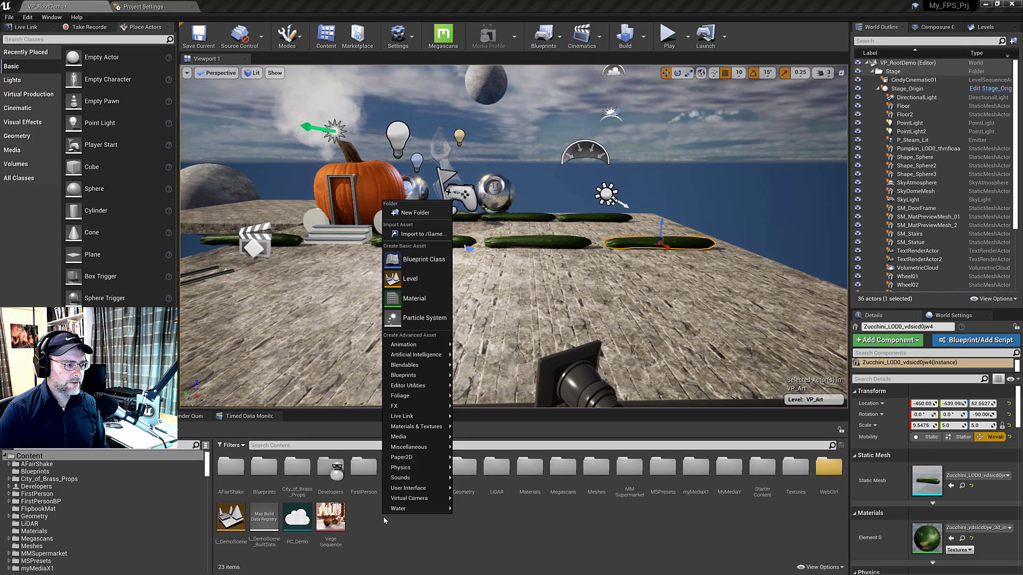
pyautogui.click(403, 260)
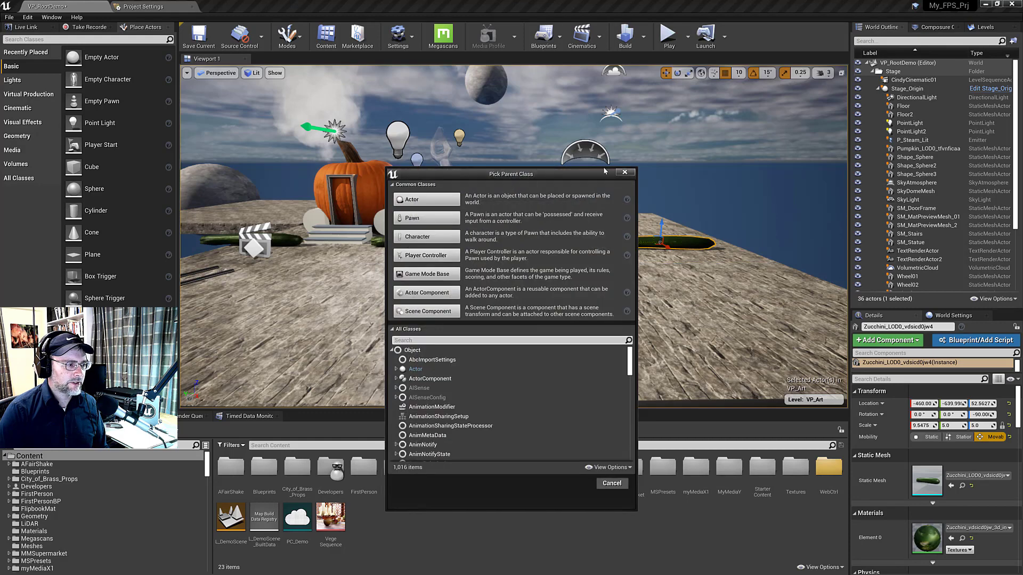
pyautogui.click(623, 172)
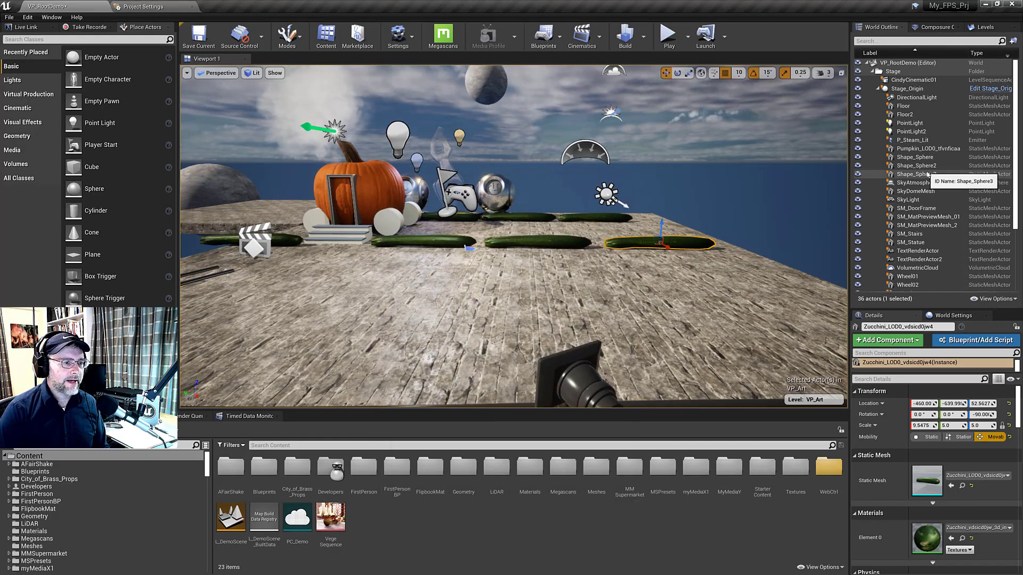
# Check the front zucchini, collapse Stage_Origin's children and select Stage_Origin for its transform.
pyautogui.click(901, 89)
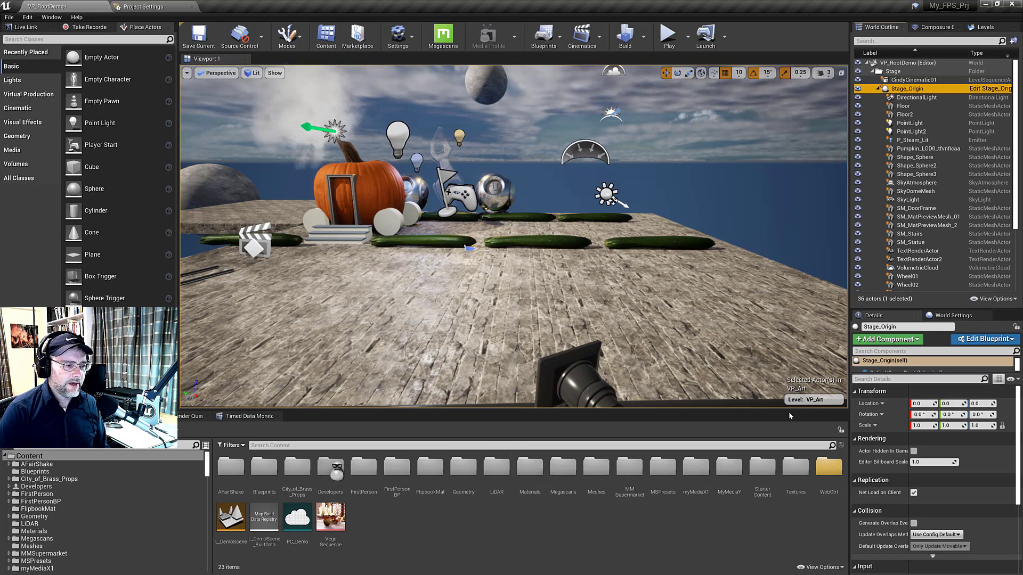
pyautogui.moveTo(789, 411); pyautogui.dragTo(789, 431)
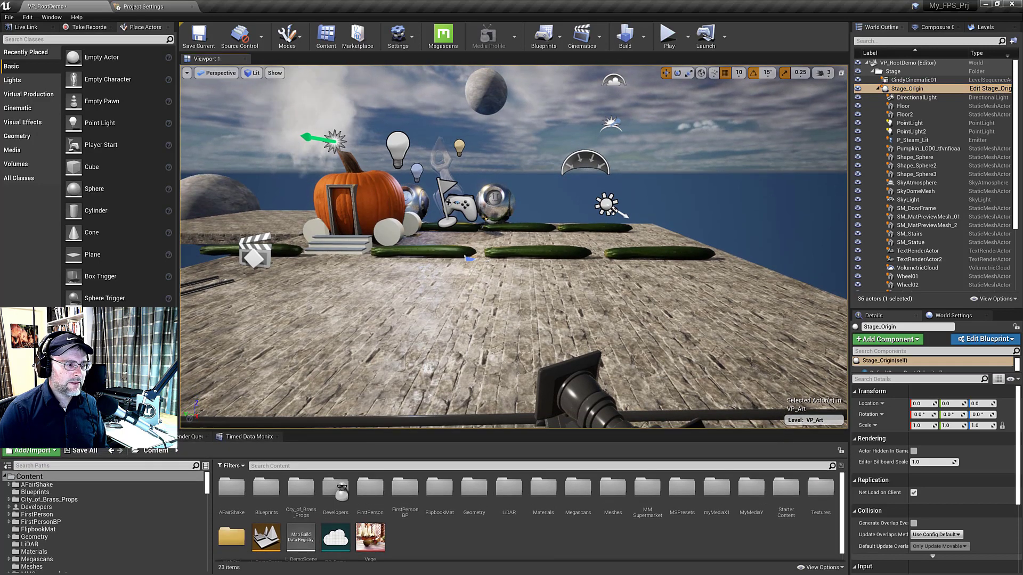
pyautogui.click(423, 250)
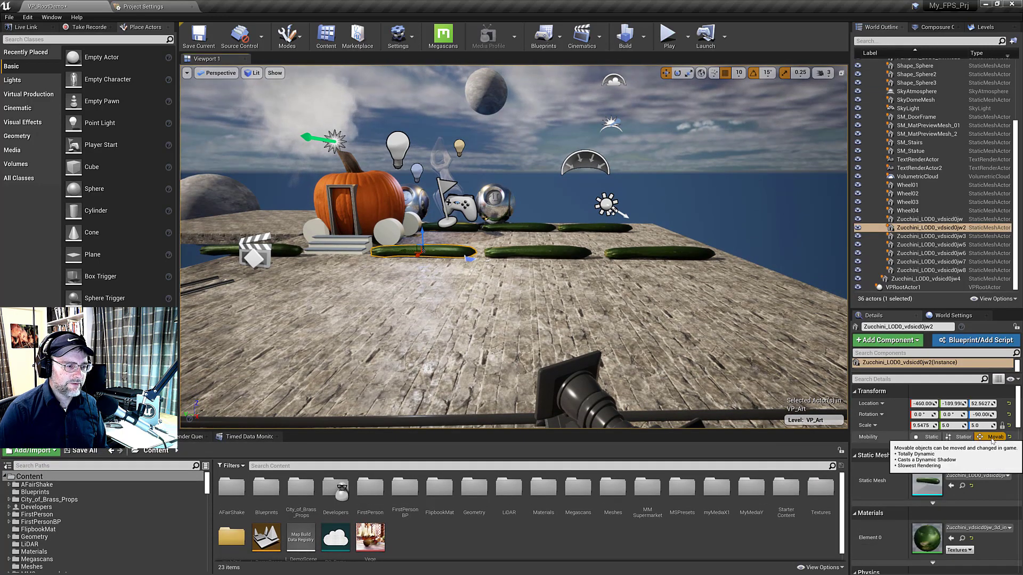
pyautogui.scroll(5, 903, 226)
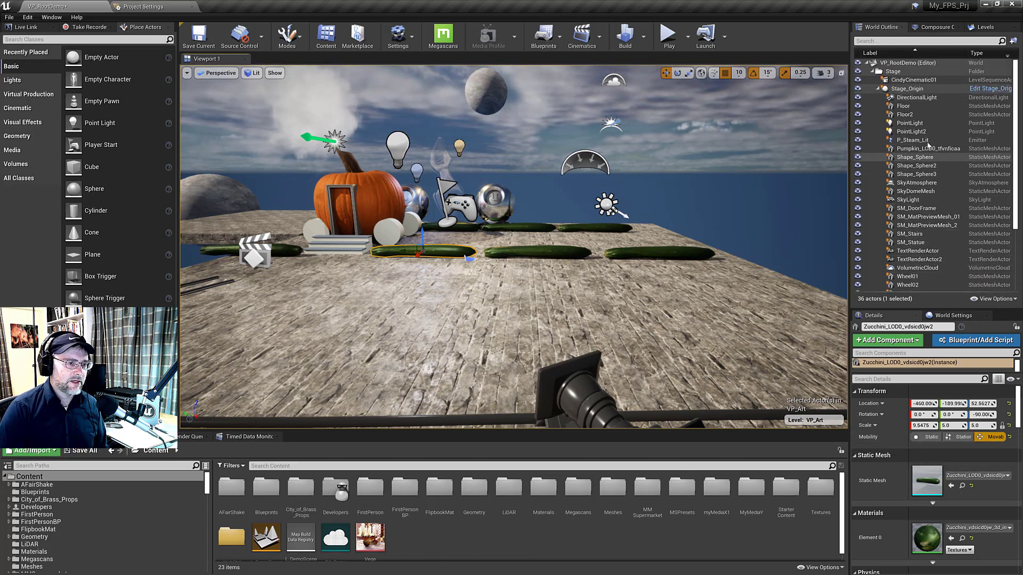
pyautogui.click(877, 89)
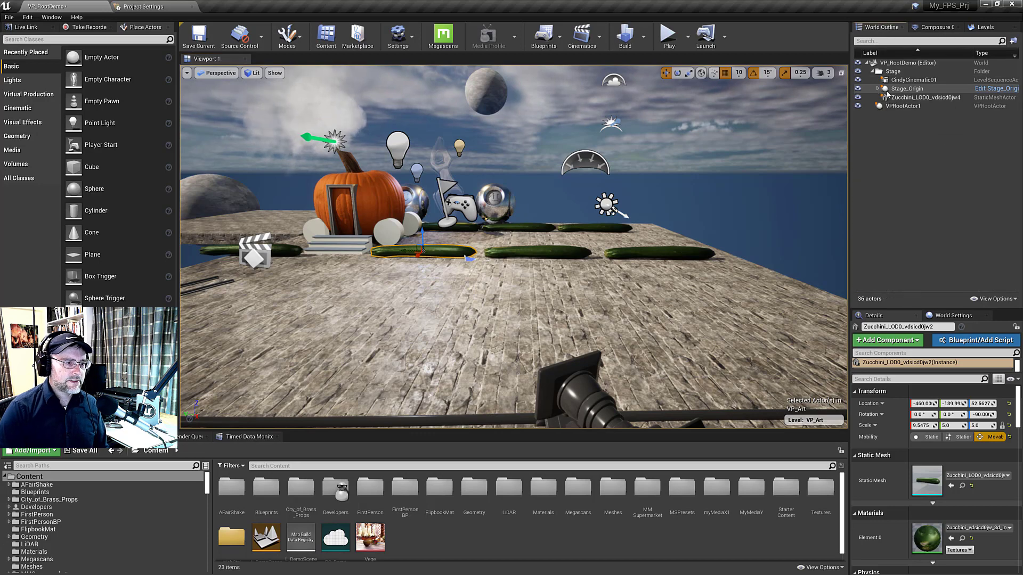
pyautogui.click(887, 91)
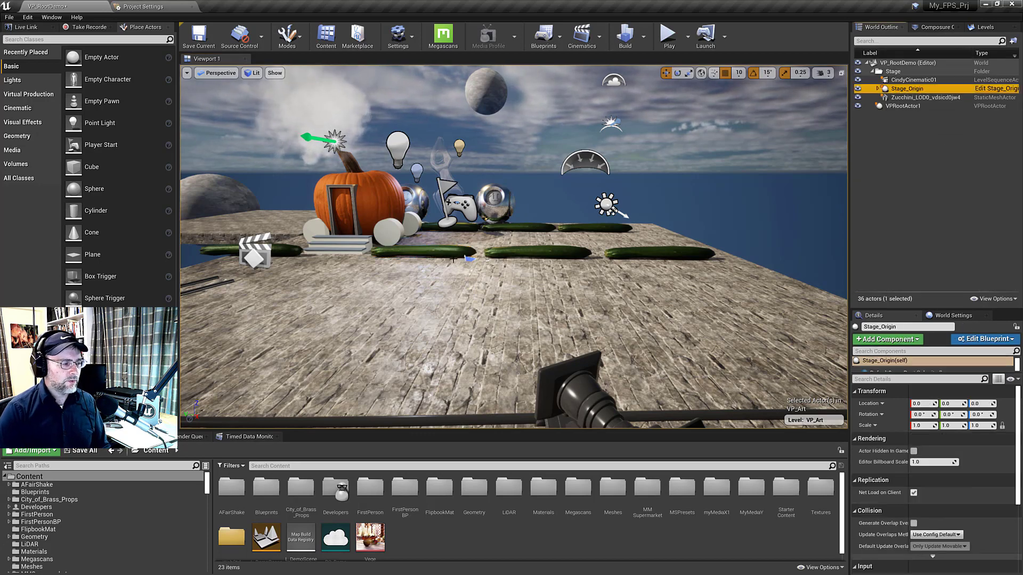
# Orbit to the camera and rails, then move Stage_Origin along X to -10.
pyautogui.moveTo(531, 273); pyautogui.dragTo(517, 253, button='right')
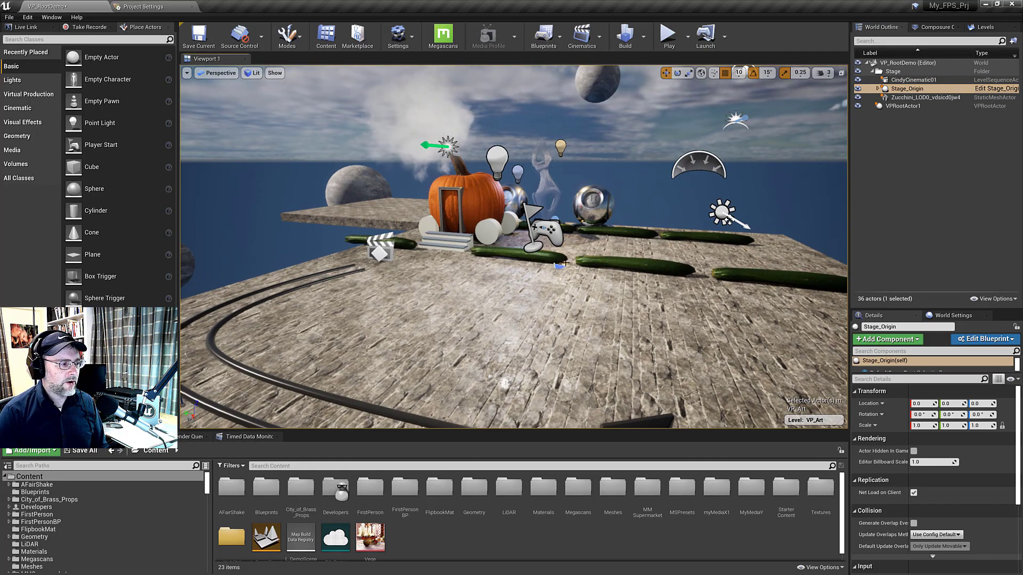
pyautogui.moveTo(538, 213)
pyautogui.mouseDown(button='right')
pyautogui.moveTo(479, 239)
pyautogui.moveTo(538, 212)
pyautogui.mouseUp(button='right')
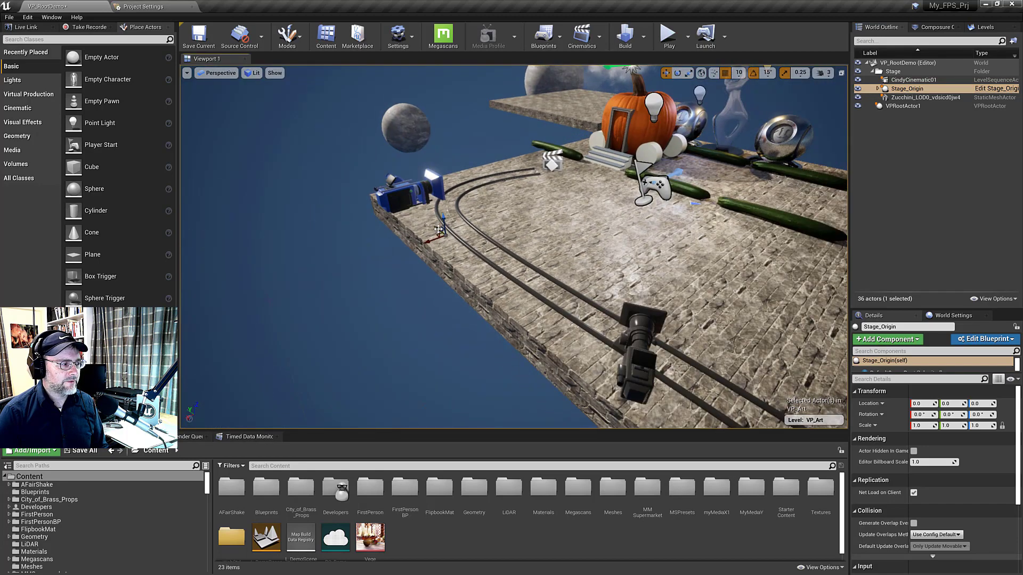
pyautogui.moveTo(431, 241)
pyautogui.mouseDown()
pyautogui.moveTo(444, 236)
pyautogui.moveTo(433, 228)
pyautogui.moveTo(435, 241)
pyautogui.mouseUp()
# Trial-rotate Stage_Origin -15° about its vertical axis and orbit to view both camera props.
pyautogui.press('e')
pyautogui.moveTo(429, 242); pyautogui.dragTo(421, 244)
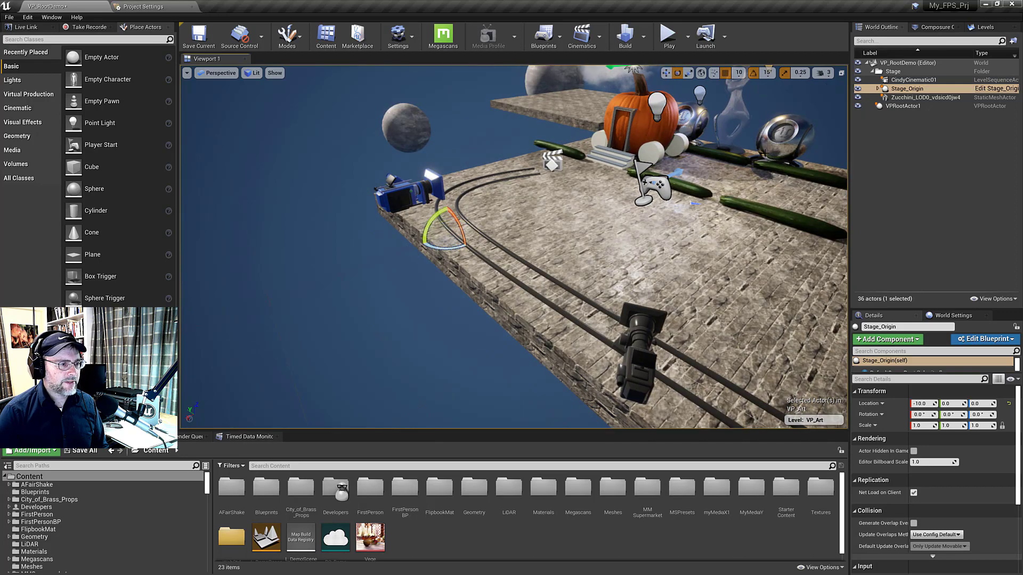
pyautogui.moveTo(761, 218); pyautogui.dragTo(839, 175, button='right')
pyautogui.moveTo(760, 218); pyautogui.dragTo(702, 248, button='middle')
pyautogui.moveTo(761, 218); pyautogui.dragTo(763, 218, button='right')
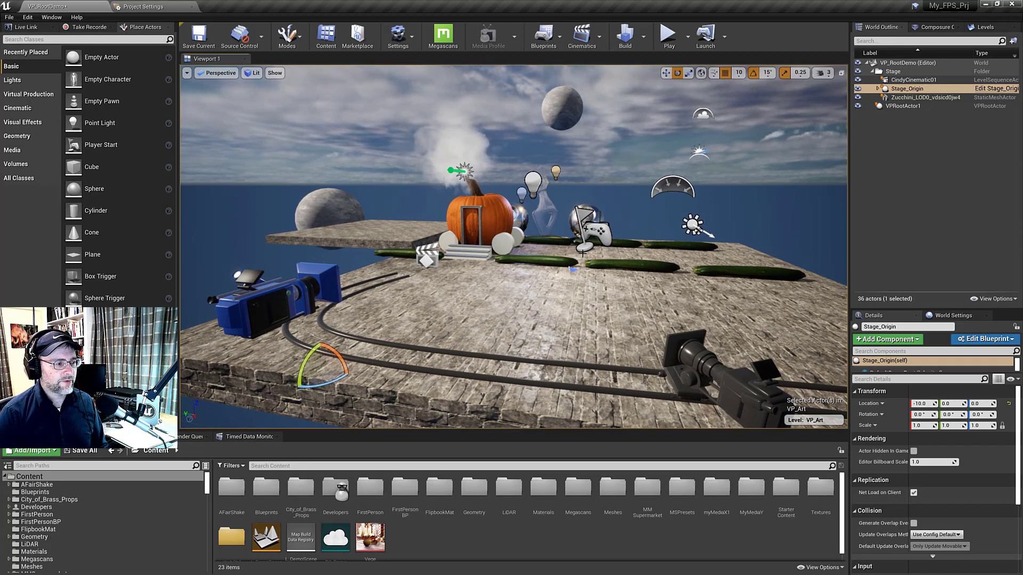
# Switch to the Levels tab and select the PlayerStart in the viewport.
pyautogui.click(937, 28)
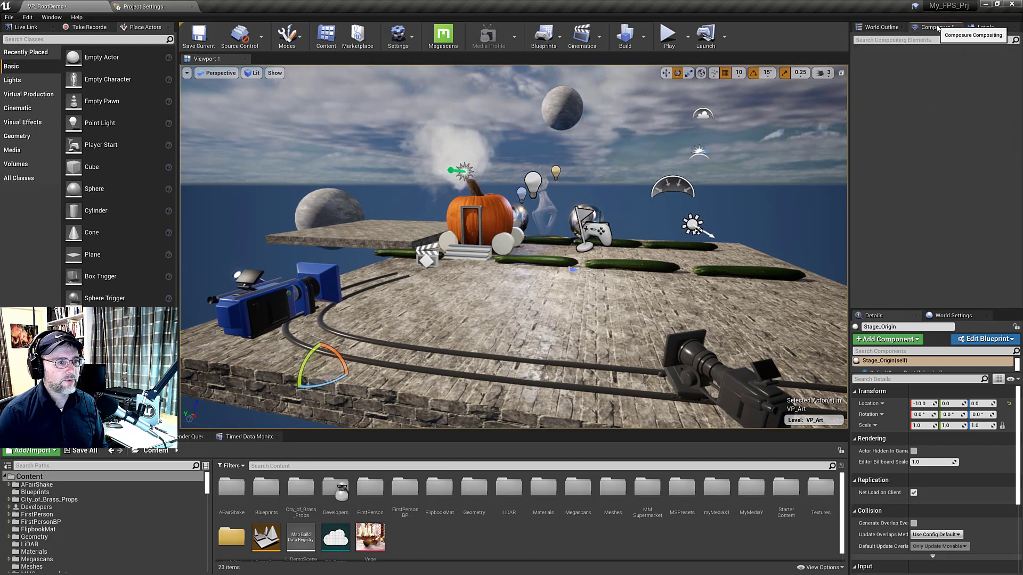
pyautogui.click(977, 29)
pyautogui.click(599, 230)
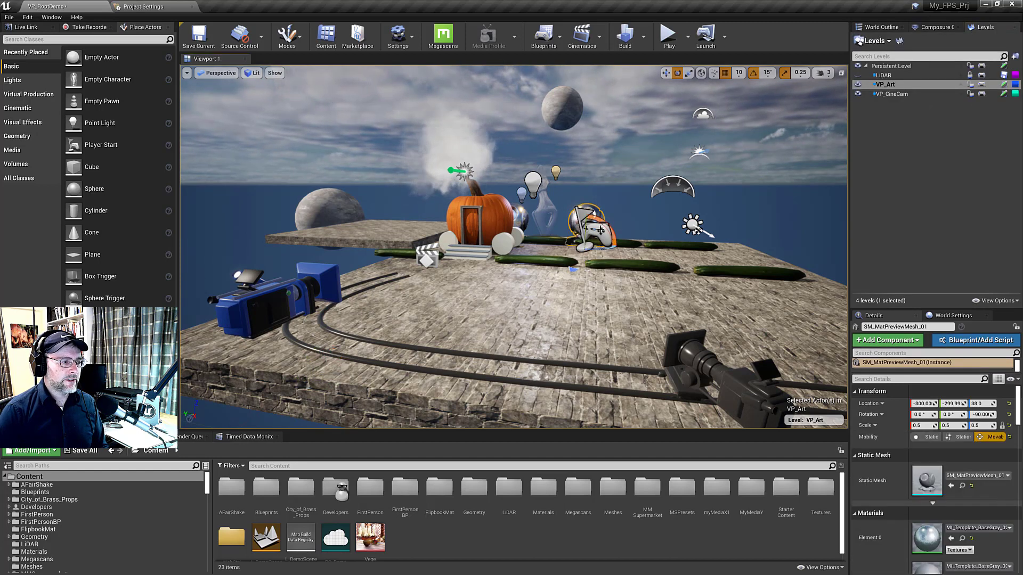
pyautogui.click(597, 232)
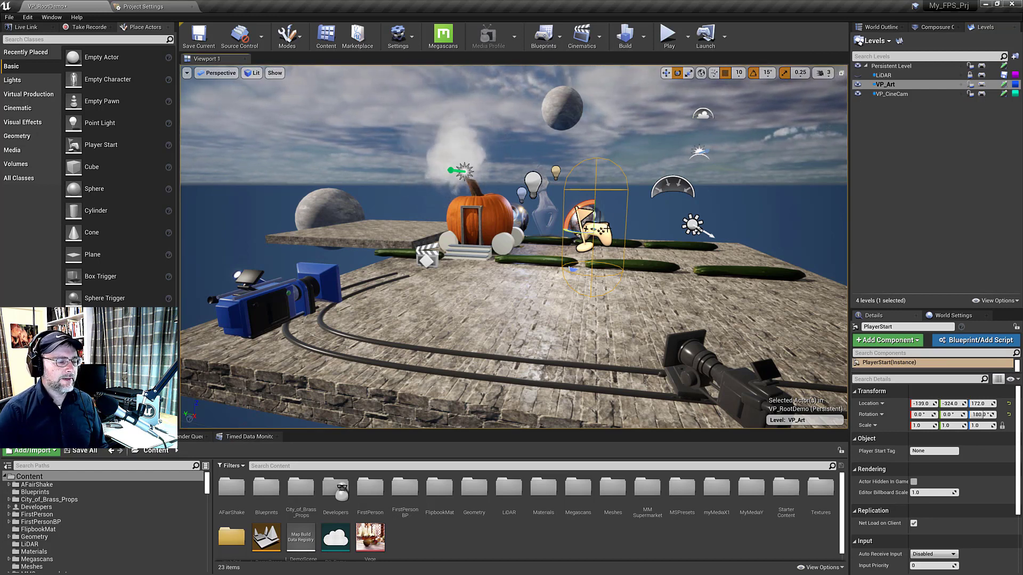
# Review Persistent Level's actions, then save the Persistent Level and VP_Art.
pyautogui.click(889, 67)
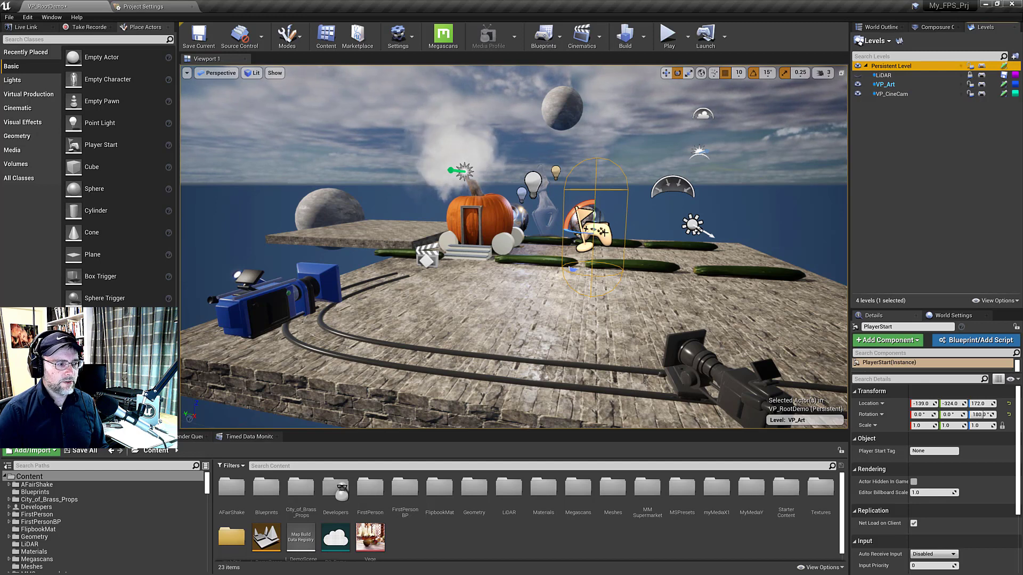
pyautogui.rightClick(888, 66)
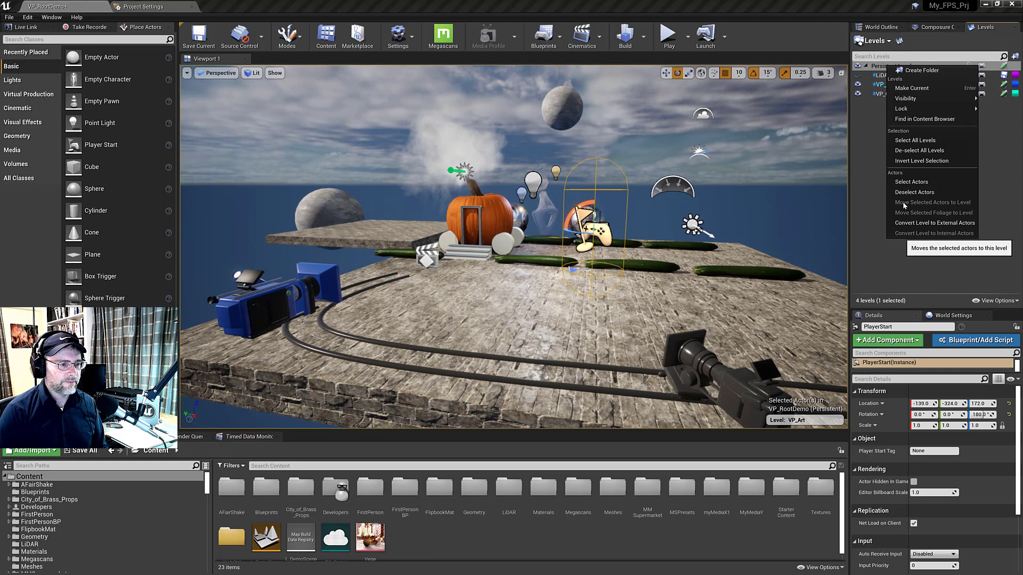
pyautogui.click(601, 239)
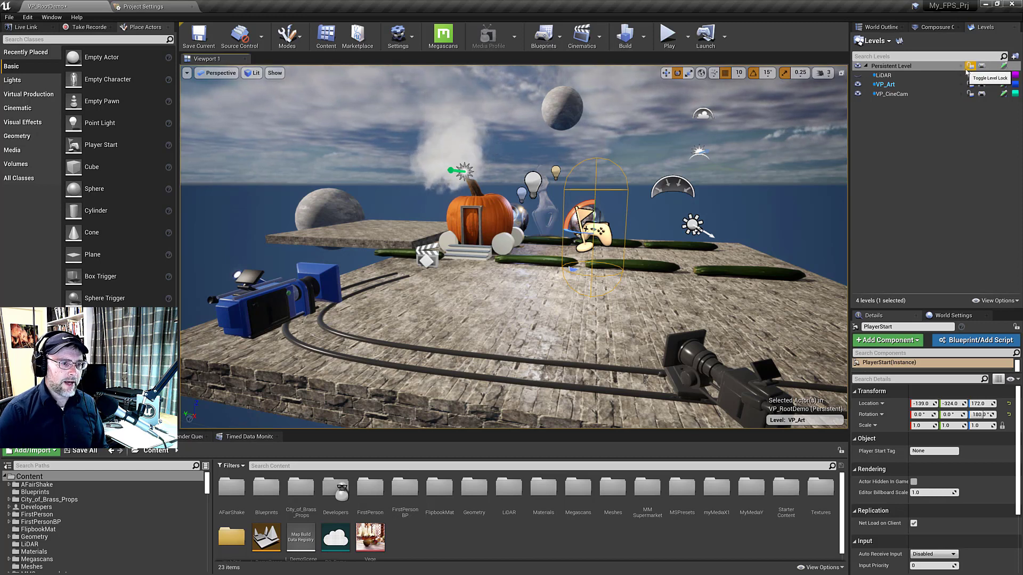
pyautogui.click(1004, 66)
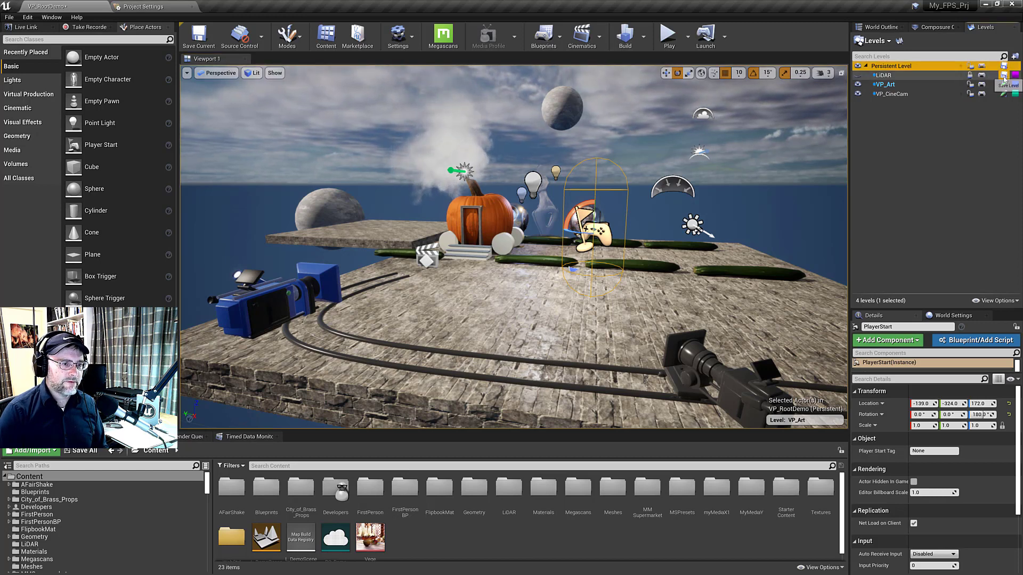
pyautogui.click(1003, 86)
pyautogui.click(1003, 94)
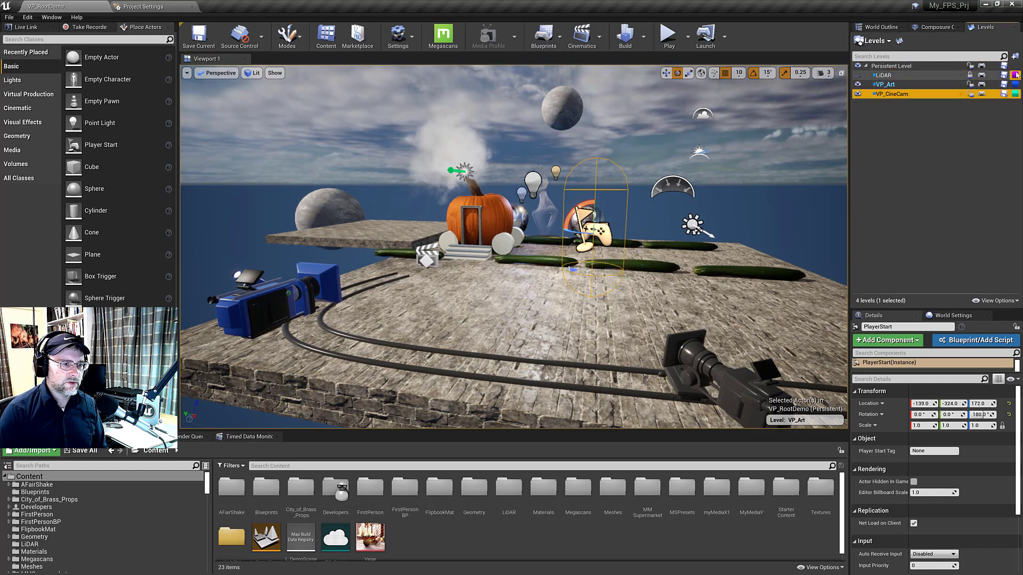
pyautogui.click(981, 66)
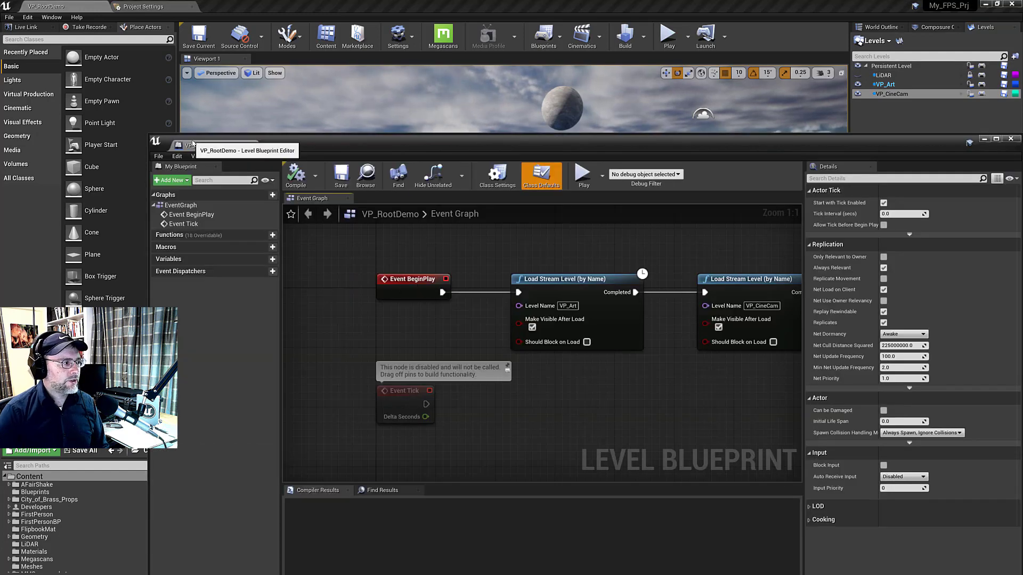
pyautogui.middleClick(193, 138)
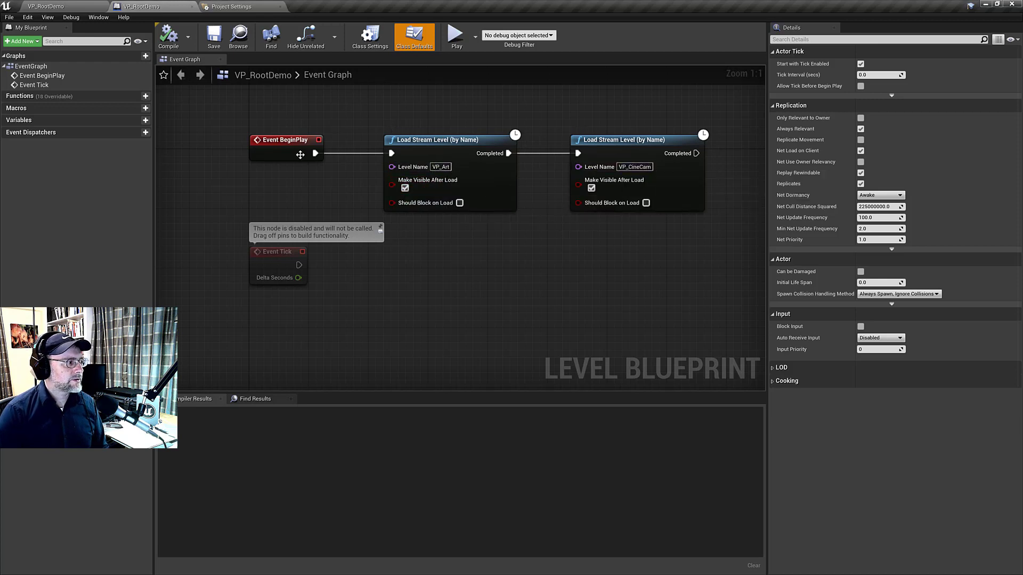
pyautogui.moveTo(373, 118); pyautogui.dragTo(493, 121)
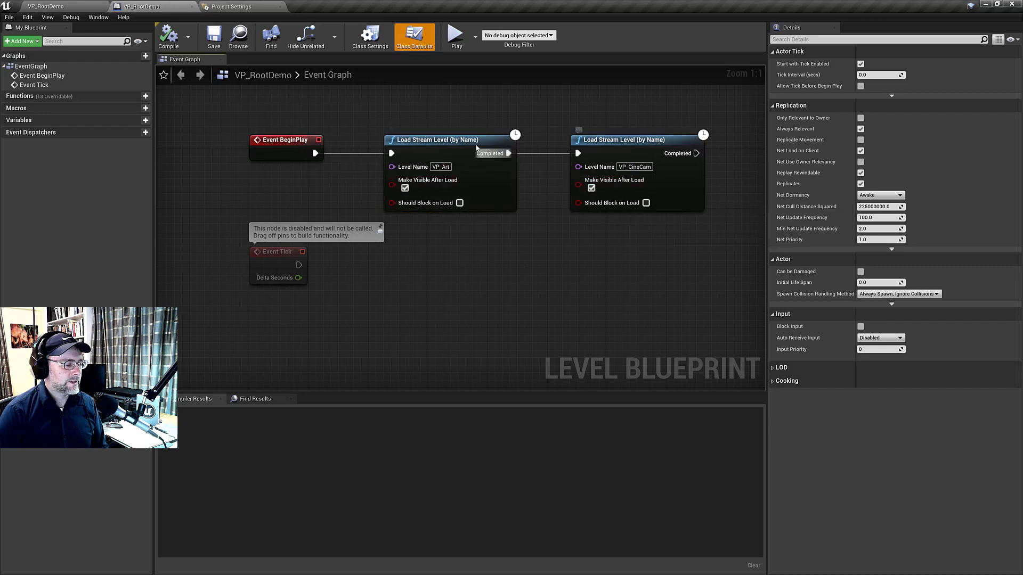
pyautogui.click(72, 7)
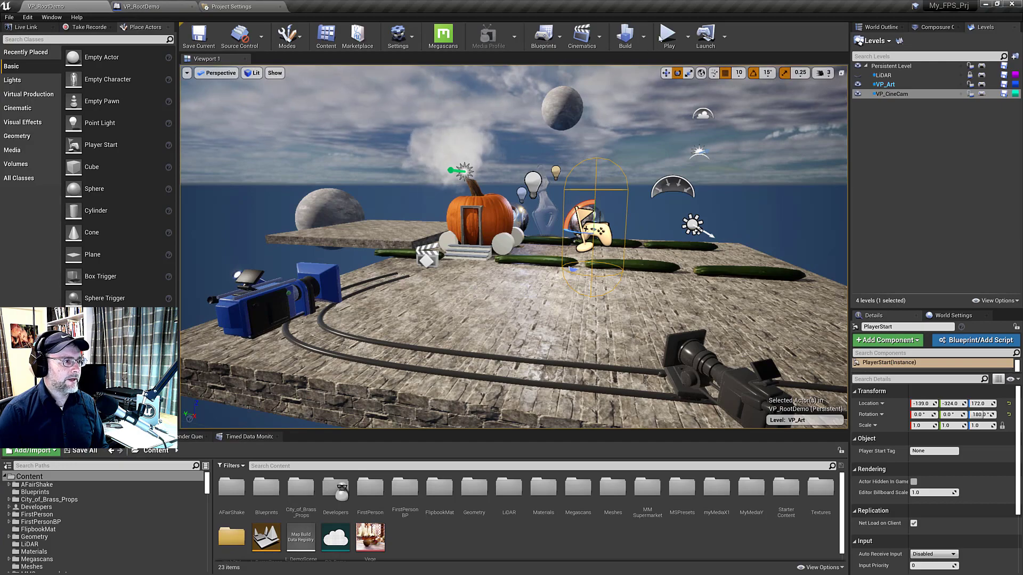
pyautogui.click(669, 33)
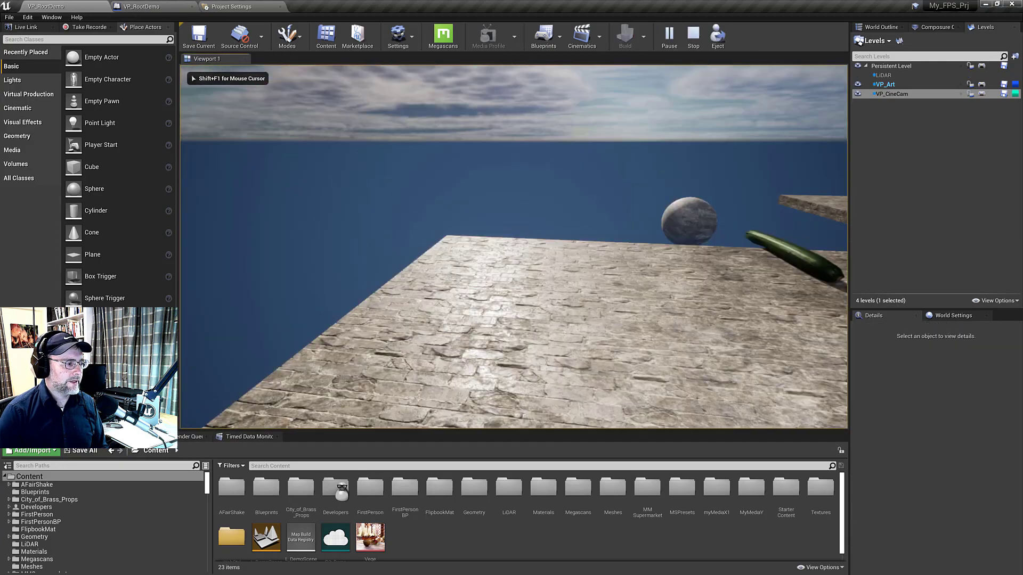
pyautogui.press('Escape')
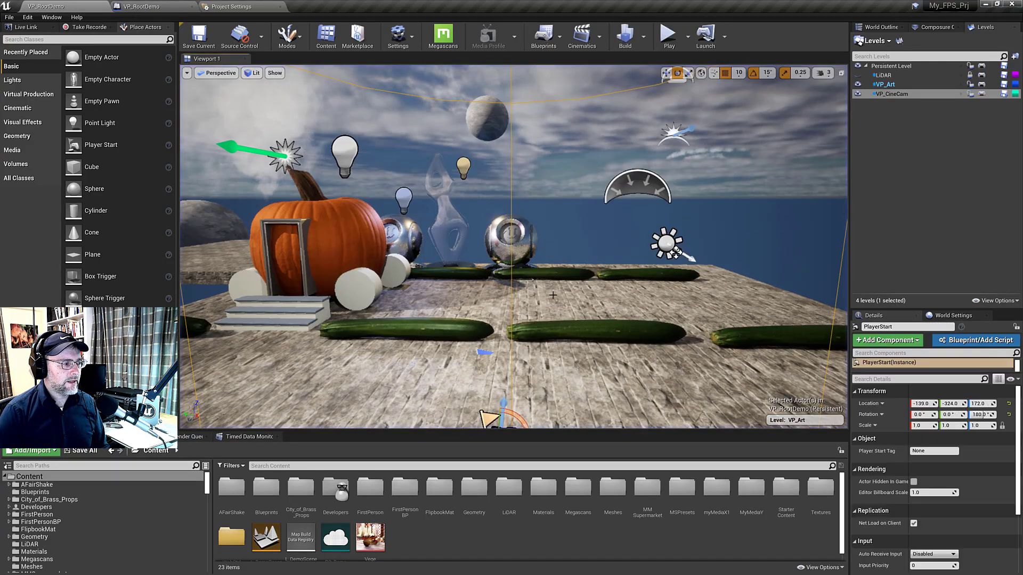
pyautogui.press('s')
pyautogui.moveTo(562, 296); pyautogui.dragTo(581, 300, button='right')
pyautogui.scroll(-4, 565, 291)
pyautogui.press('a')
pyautogui.moveTo(792, 290); pyautogui.dragTo(794, 290, button='right')
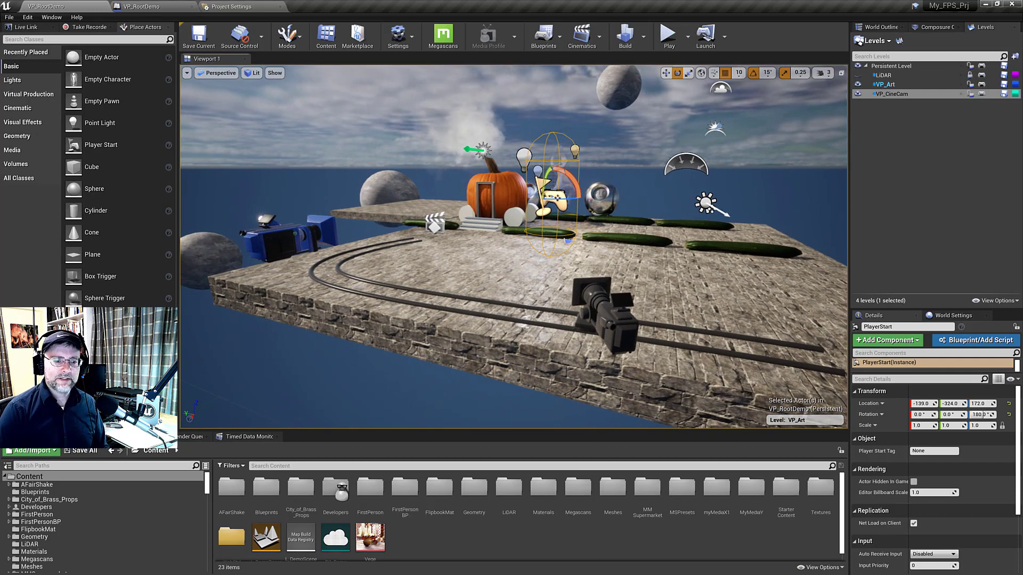